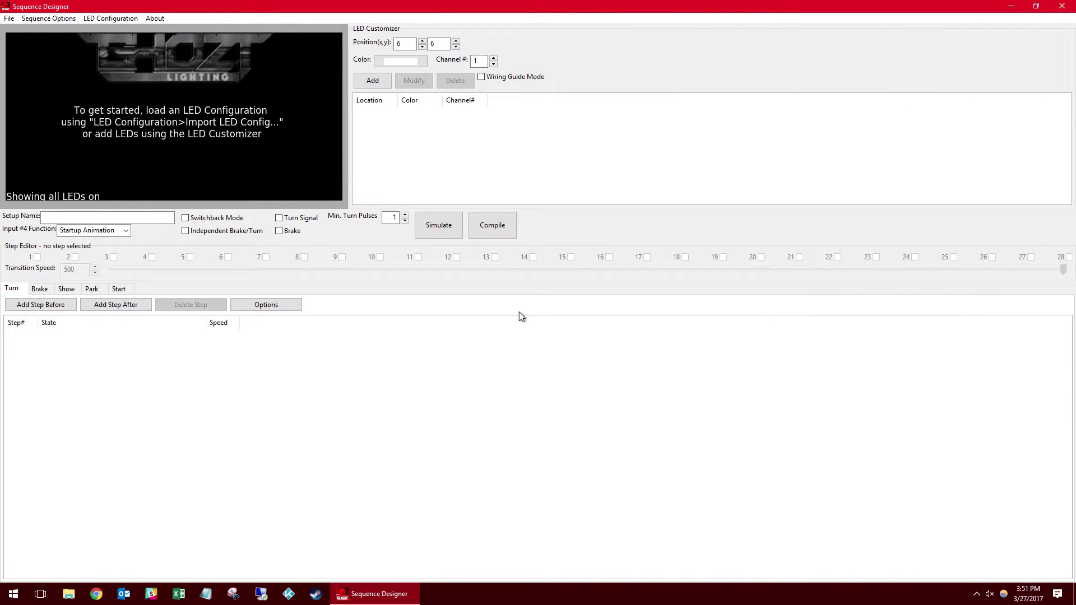
# Open the G37-sedan.glp project from the projects folder.
pyautogui.click(9, 18)
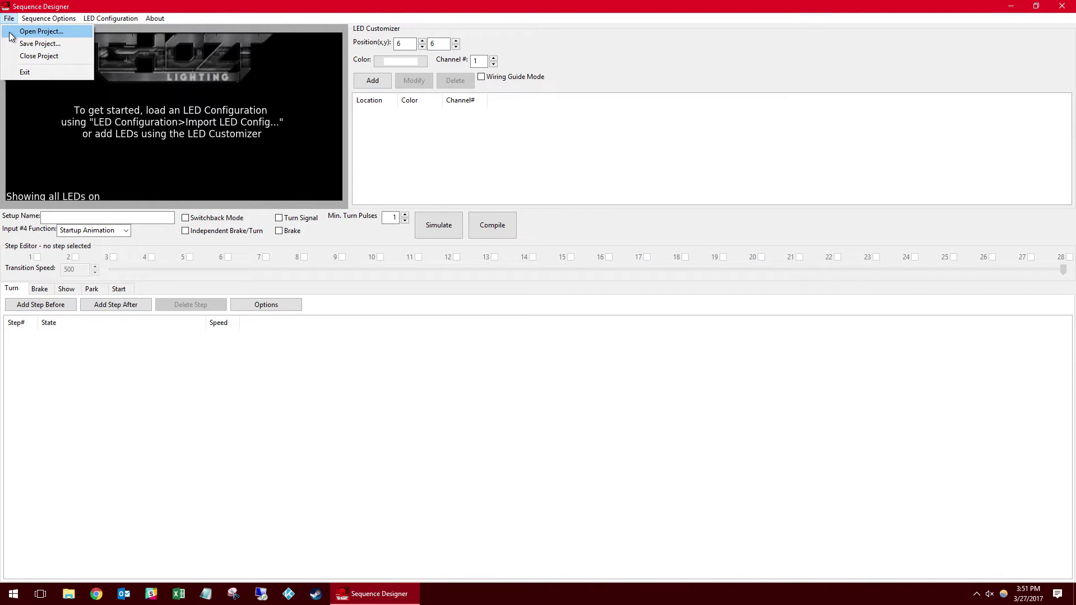
pyautogui.click(12, 32)
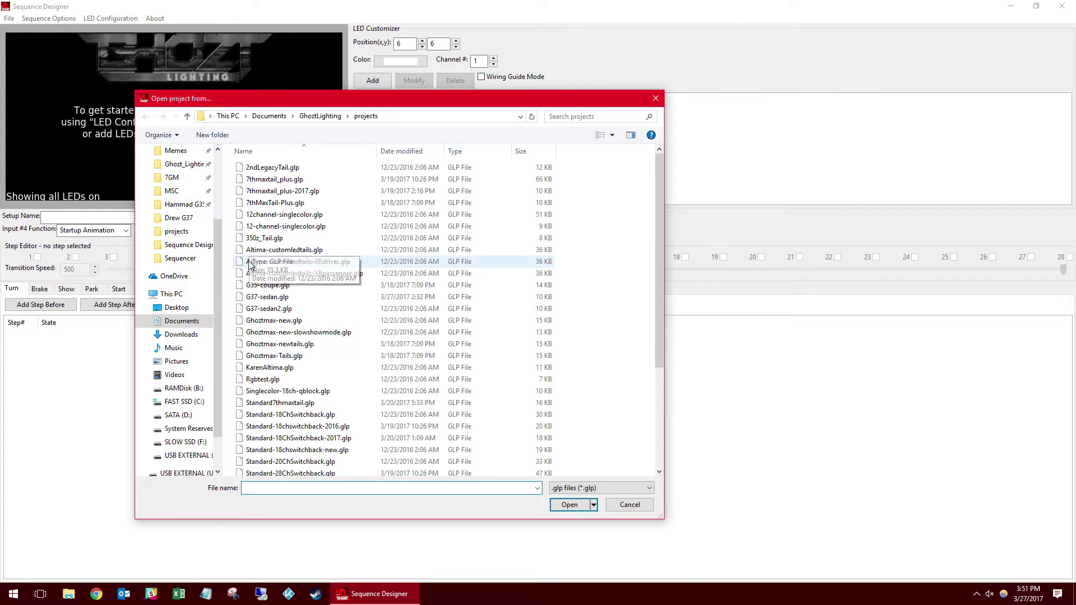
pyautogui.doubleClick(254, 297)
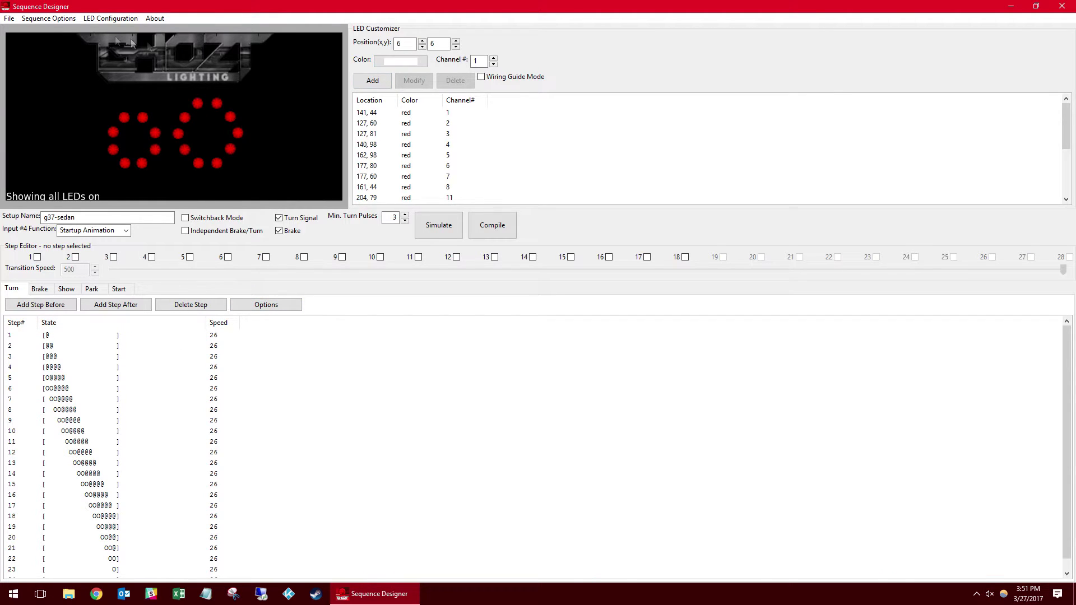
pyautogui.click(49, 19)
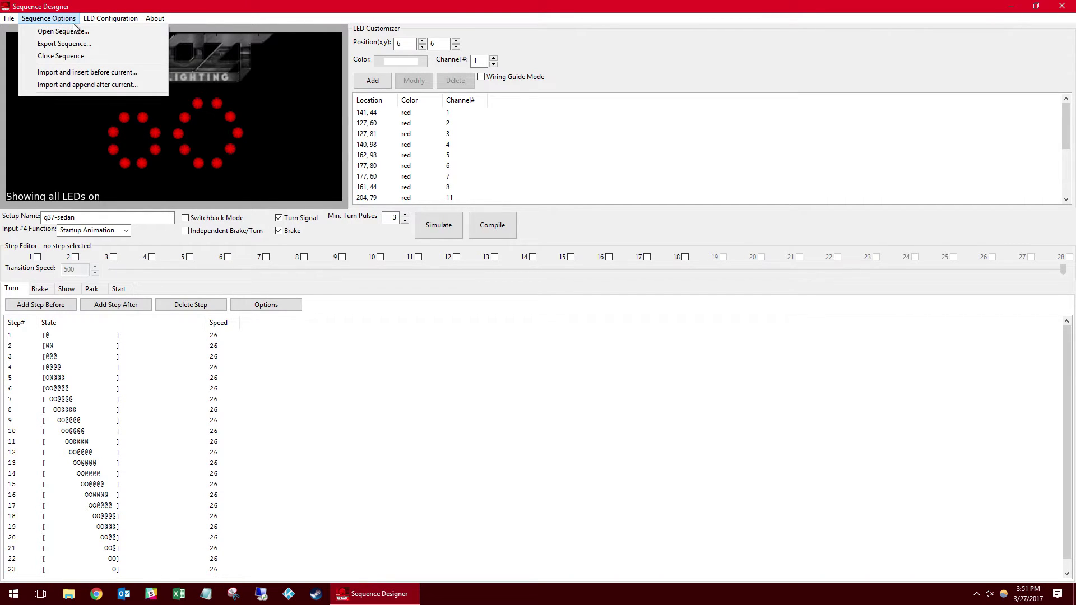
pyautogui.moveTo(90, 23)
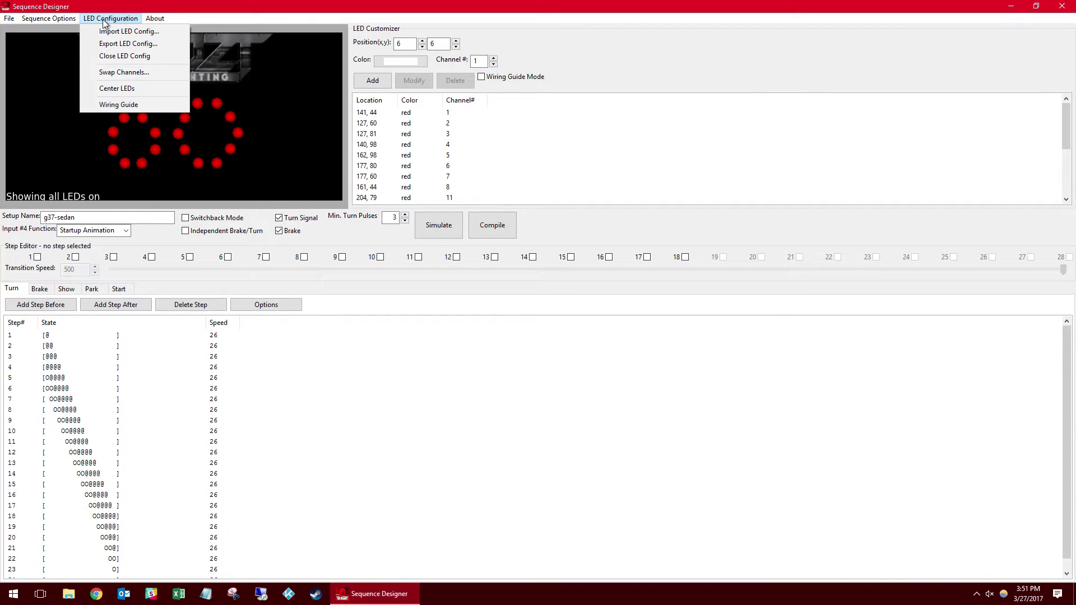
pyautogui.click(482, 78)
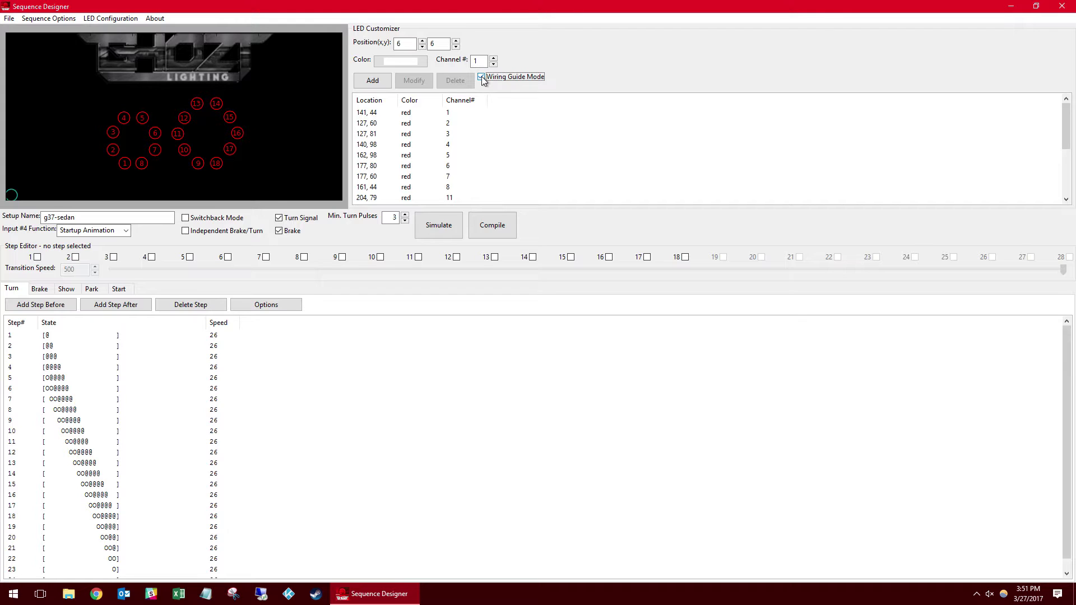
pyautogui.click(482, 78)
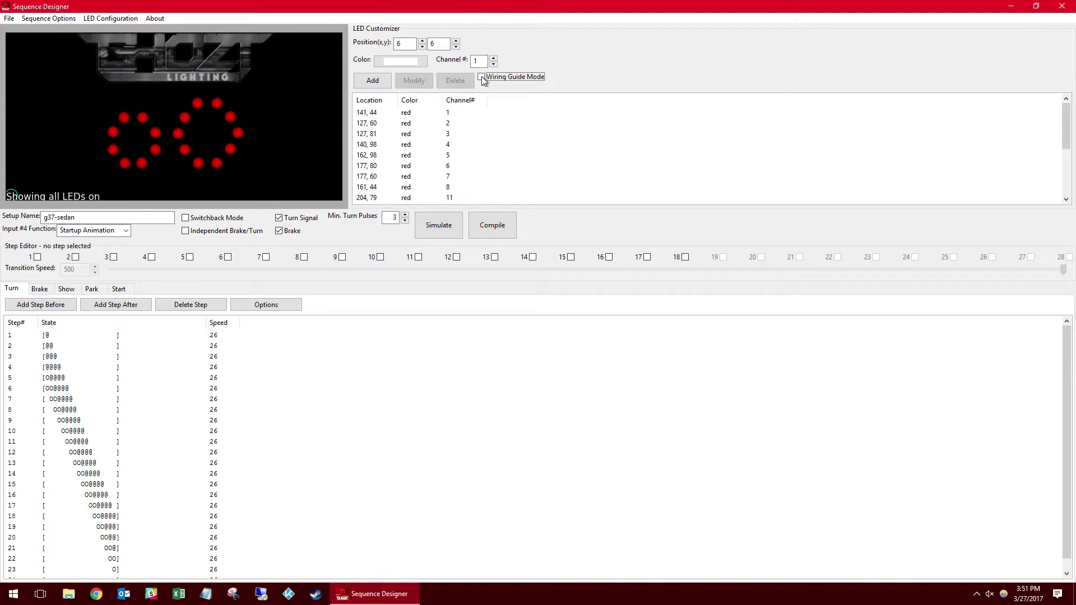
# Check which LED sits on each of channels 1–7, then preview Turn step 1.
pyautogui.click(408, 114)
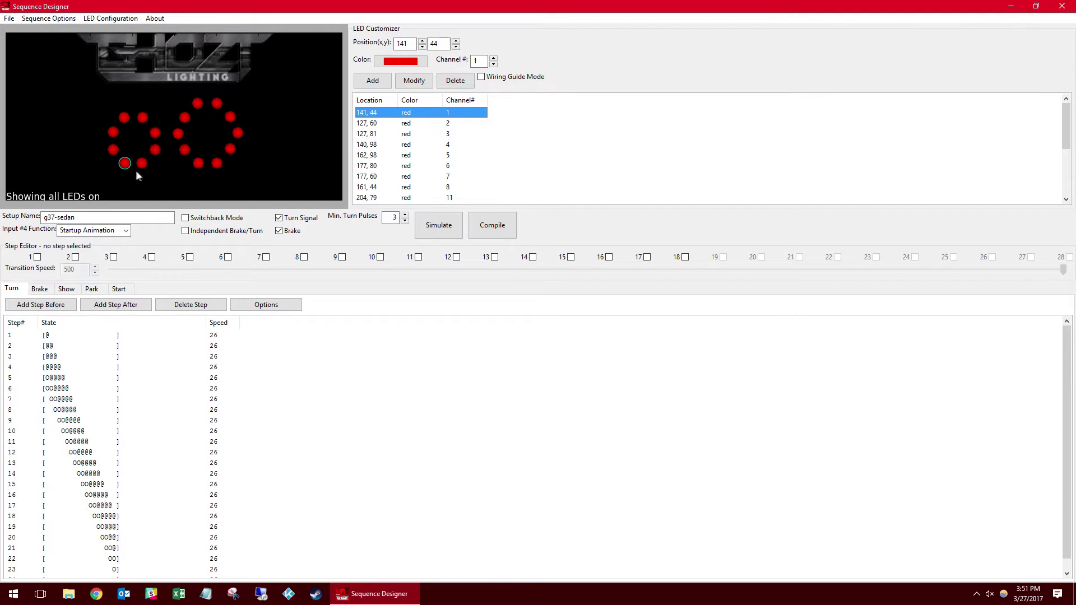
pyautogui.click(442, 125)
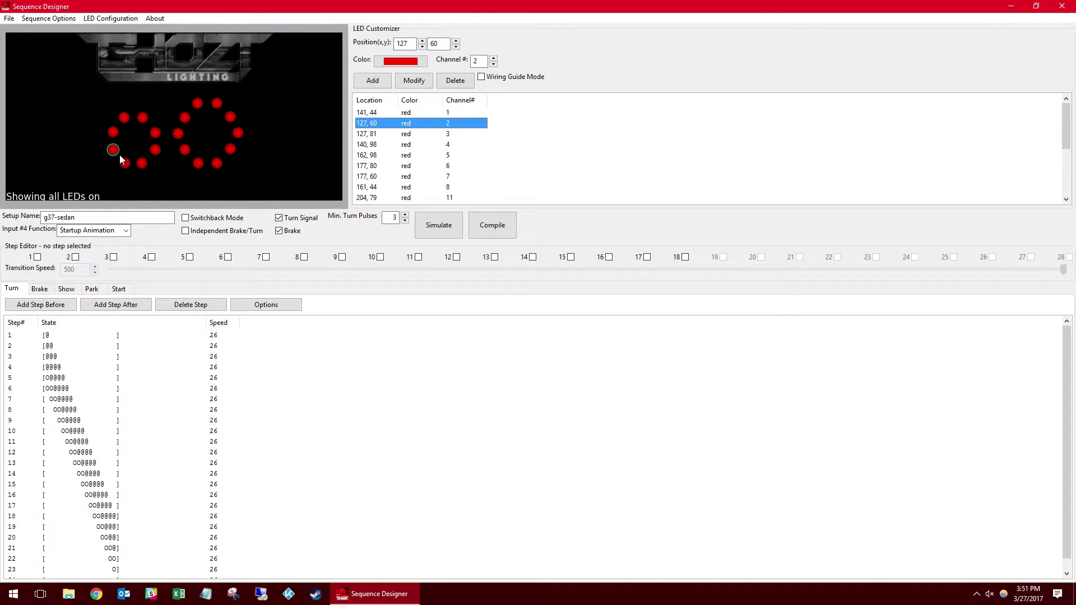
pyautogui.click(387, 137)
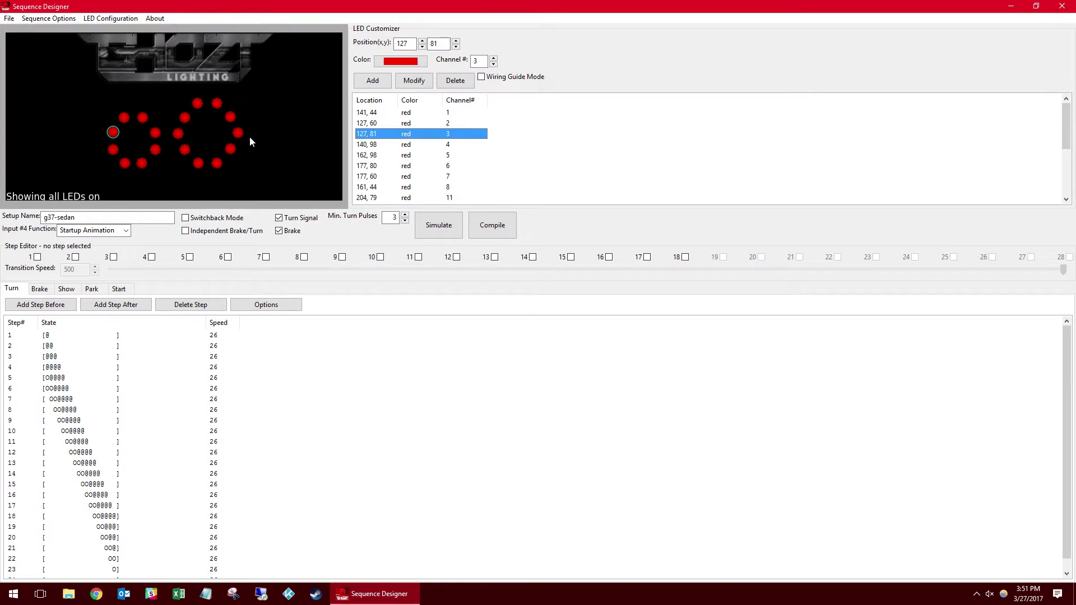
pyautogui.click(368, 146)
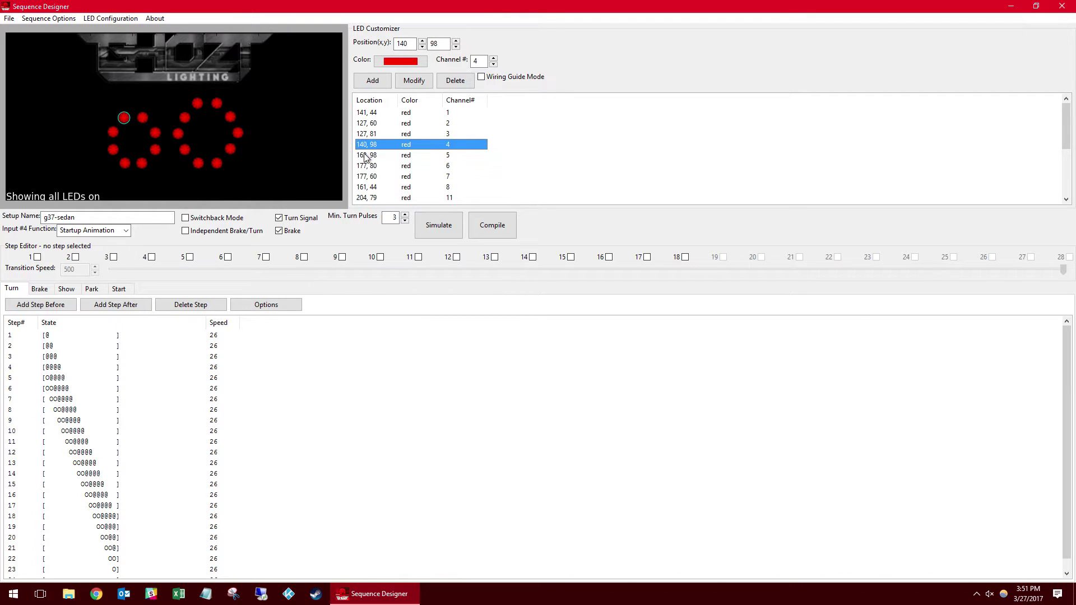
pyautogui.click(365, 155)
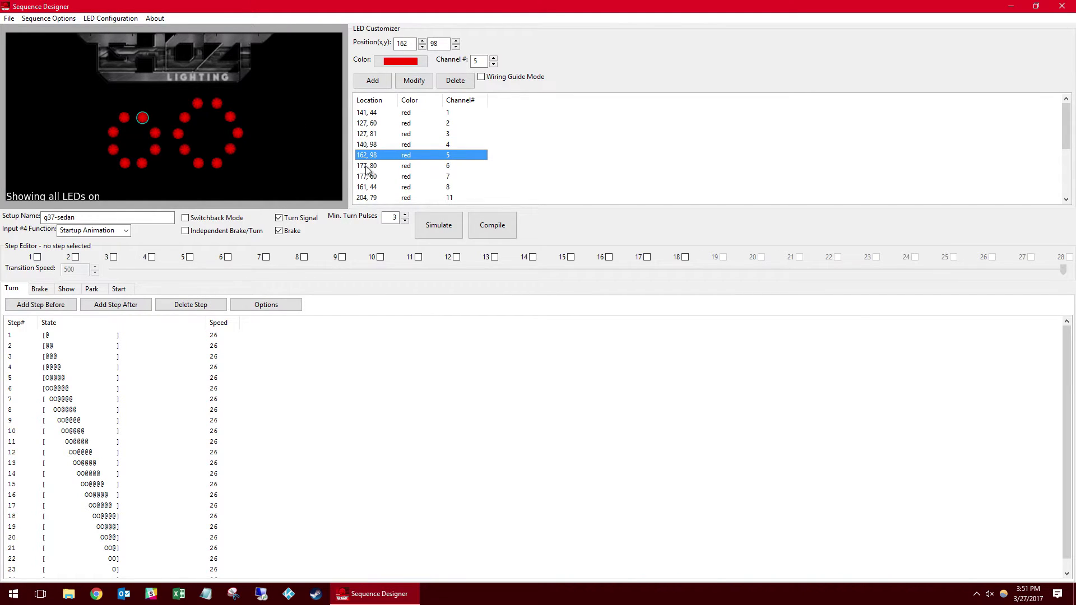
pyautogui.click(366, 167)
pyautogui.click(368, 177)
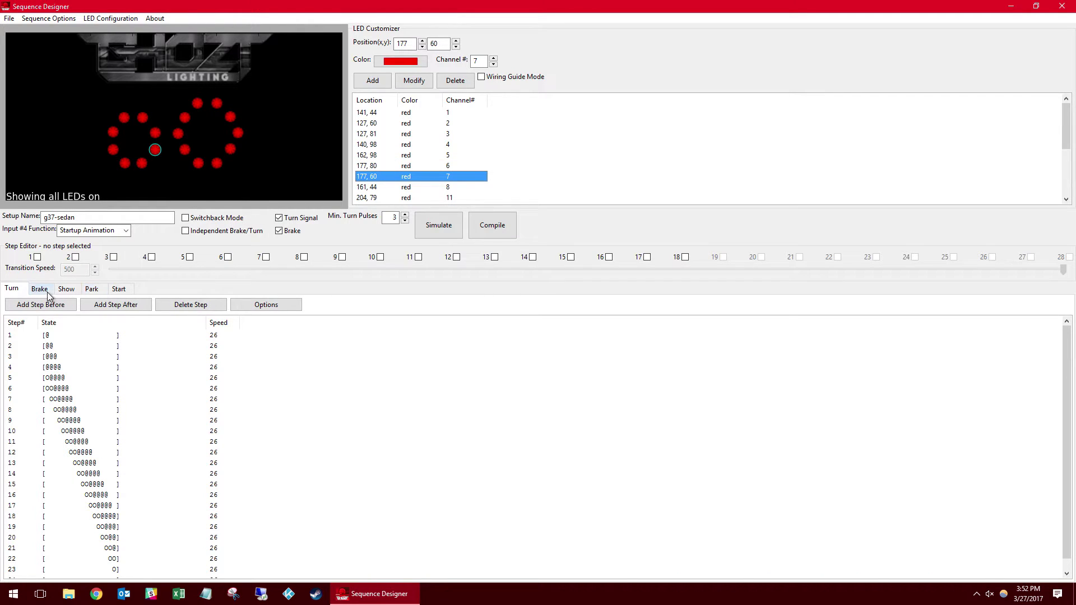
pyautogui.click(24, 339)
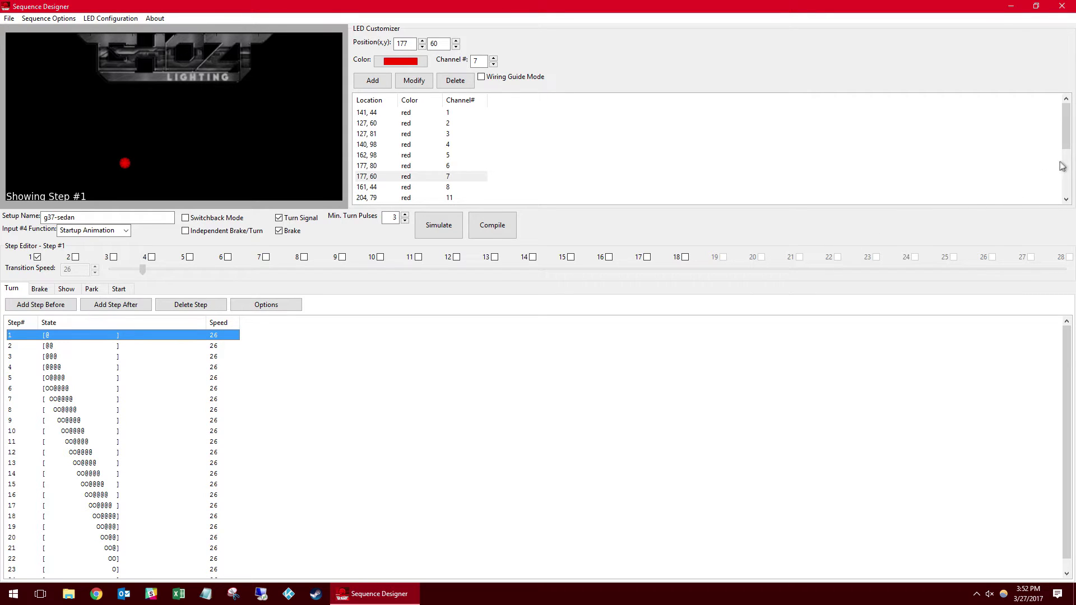
# Step the Turn sequence preview forward from step 2 through step 13.
pyautogui.moveTo(1069, 147); pyautogui.dragTo(1003, 204)
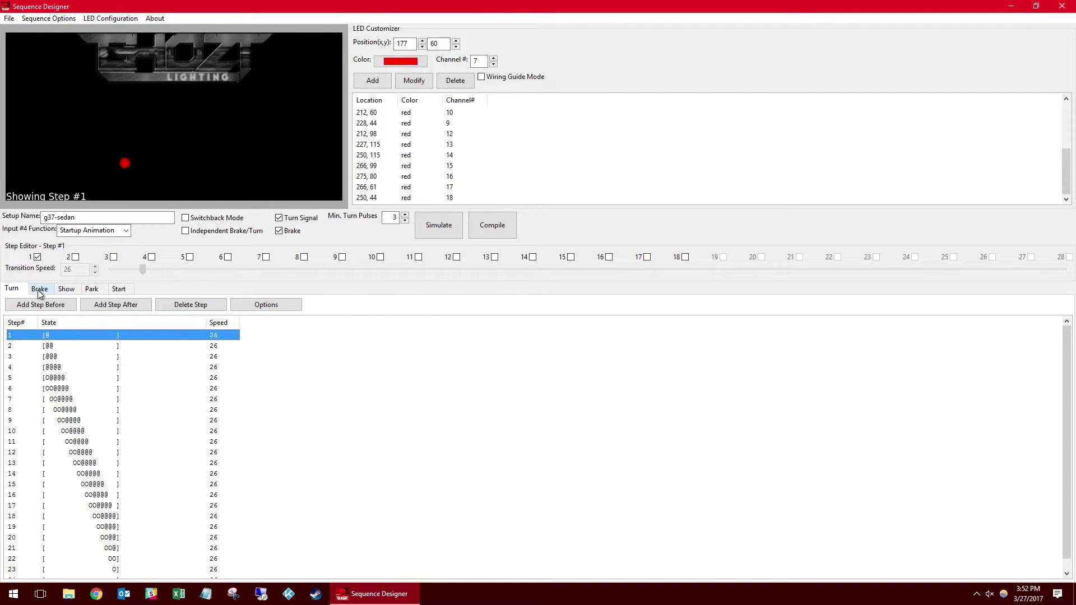
pyautogui.click(50, 349)
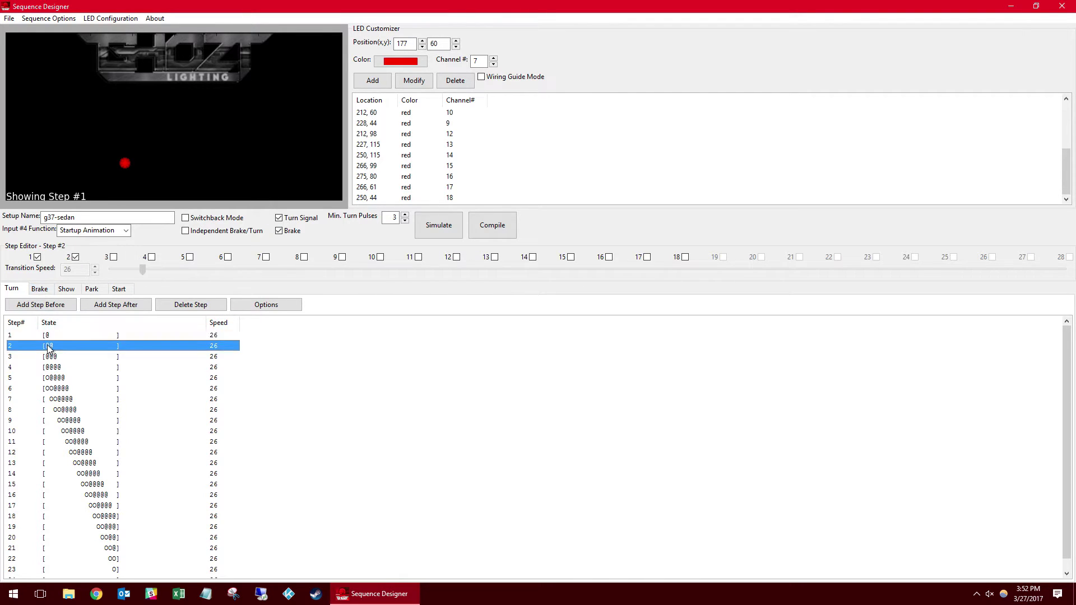
pyautogui.press('Down')
pyautogui.press('Down')
pyautogui.press('Down')
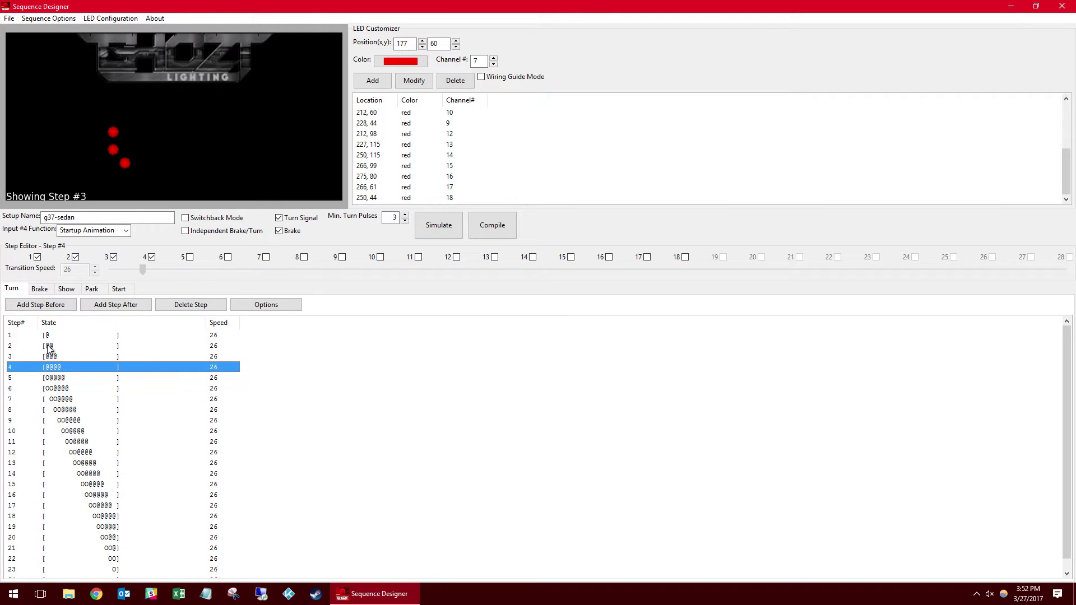
pyautogui.press('Down')
pyautogui.press('Down')
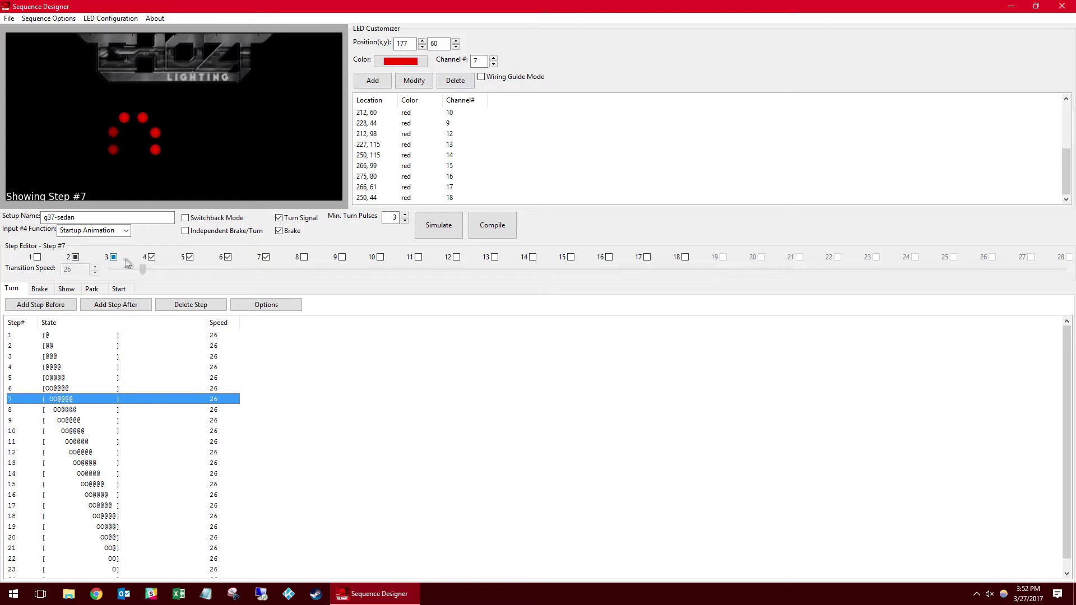
pyautogui.click(129, 409)
pyautogui.click(135, 418)
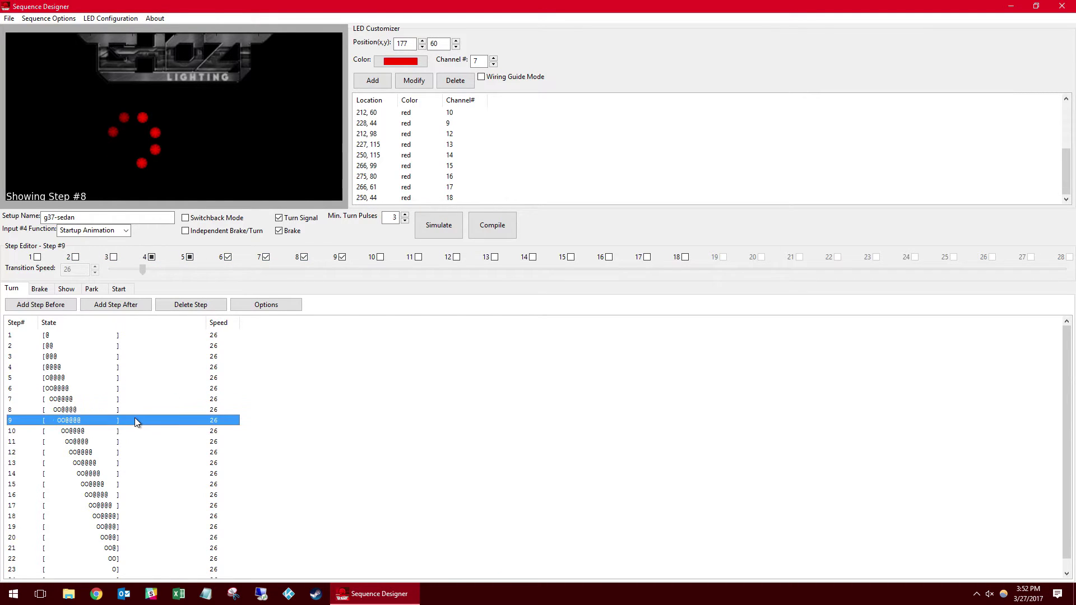
pyautogui.click(123, 430)
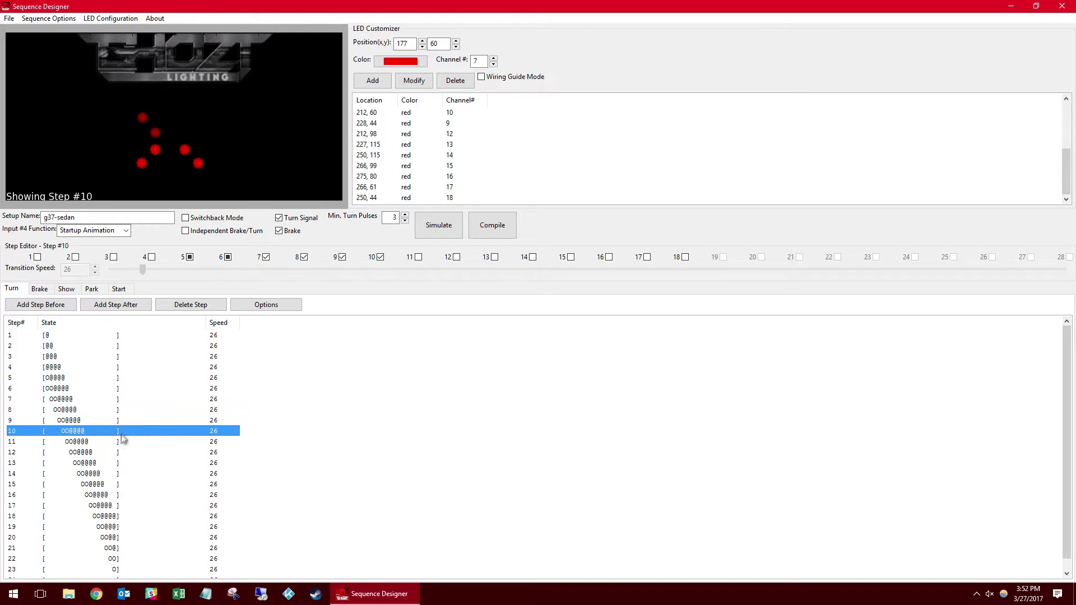
pyautogui.click(116, 442)
pyautogui.click(117, 452)
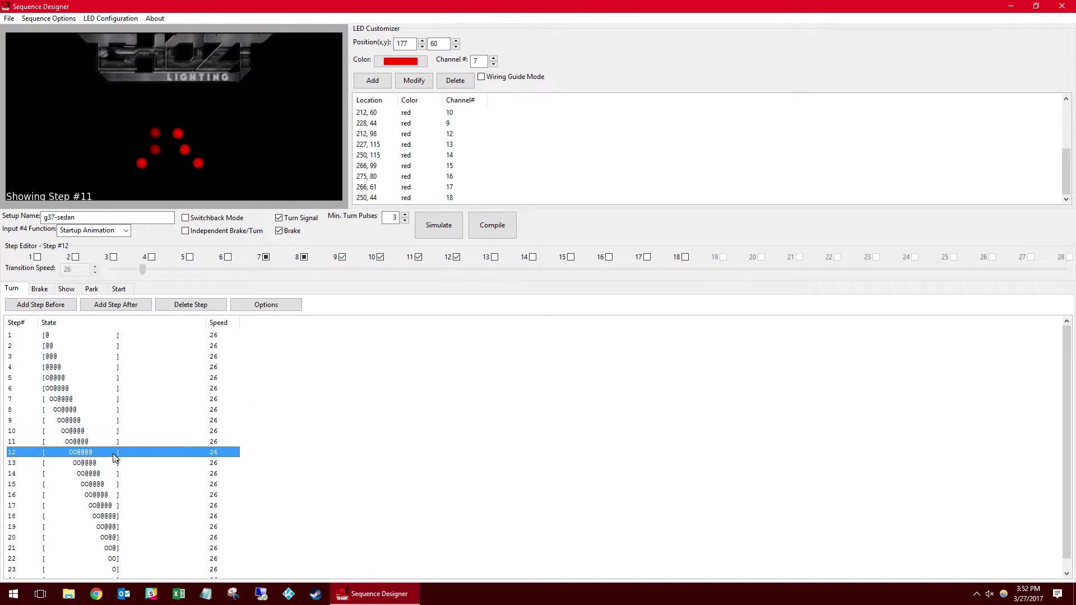
pyautogui.click(112, 464)
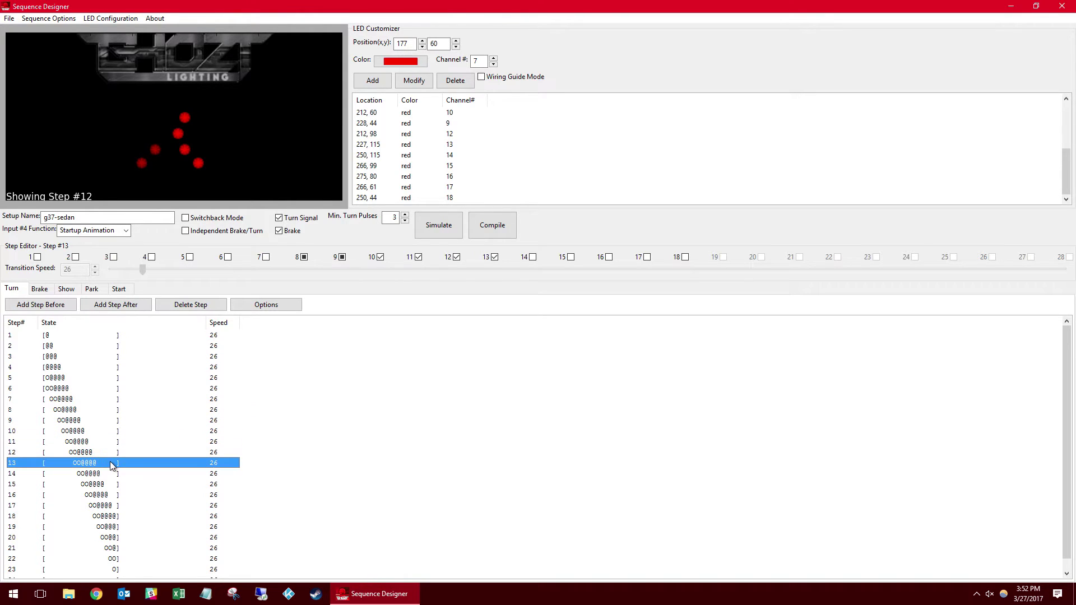
# Render the Turn simulation video under its suggested name, watch it, then close it.
pyautogui.click(439, 227)
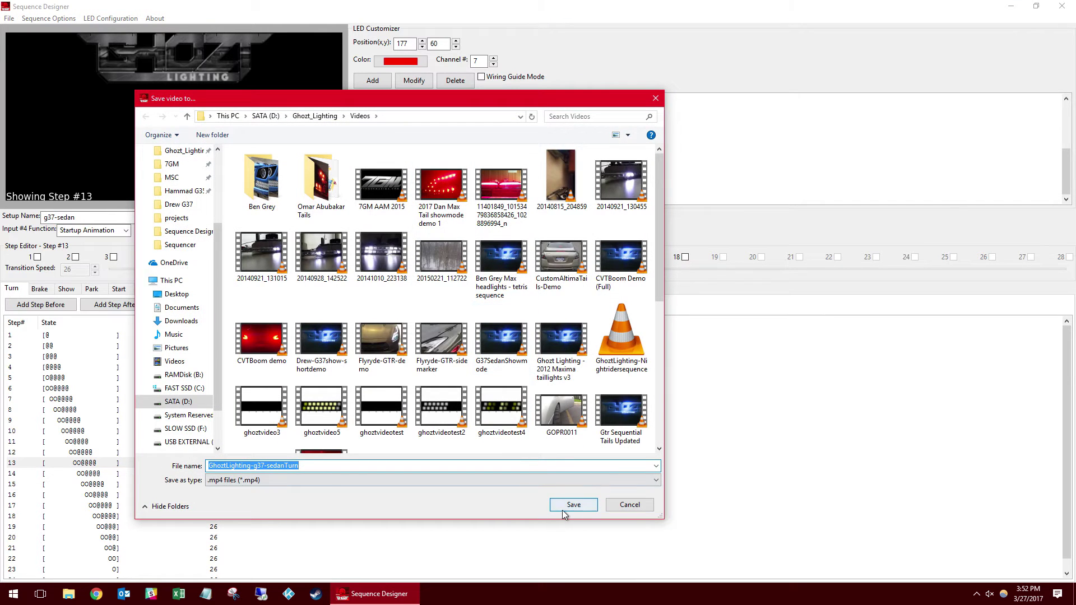
pyautogui.click(565, 510)
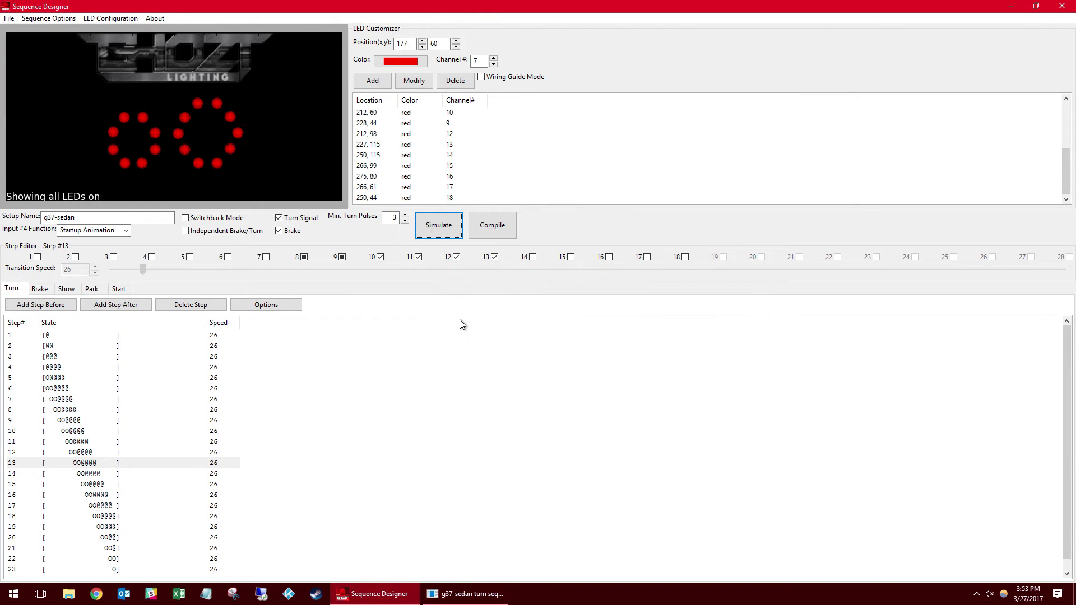
pyautogui.click(470, 595)
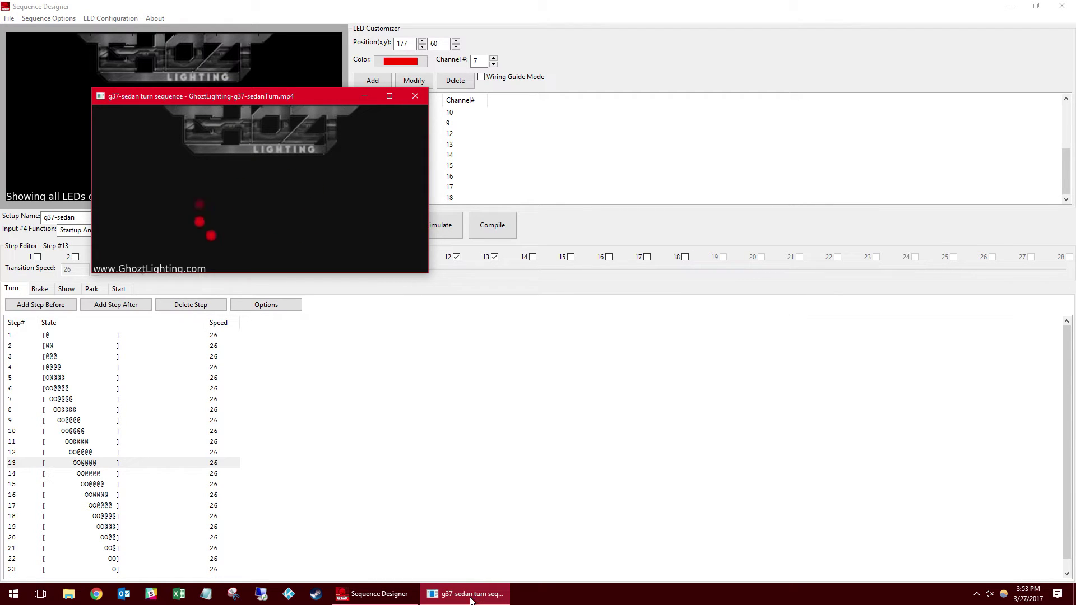
pyautogui.click(417, 97)
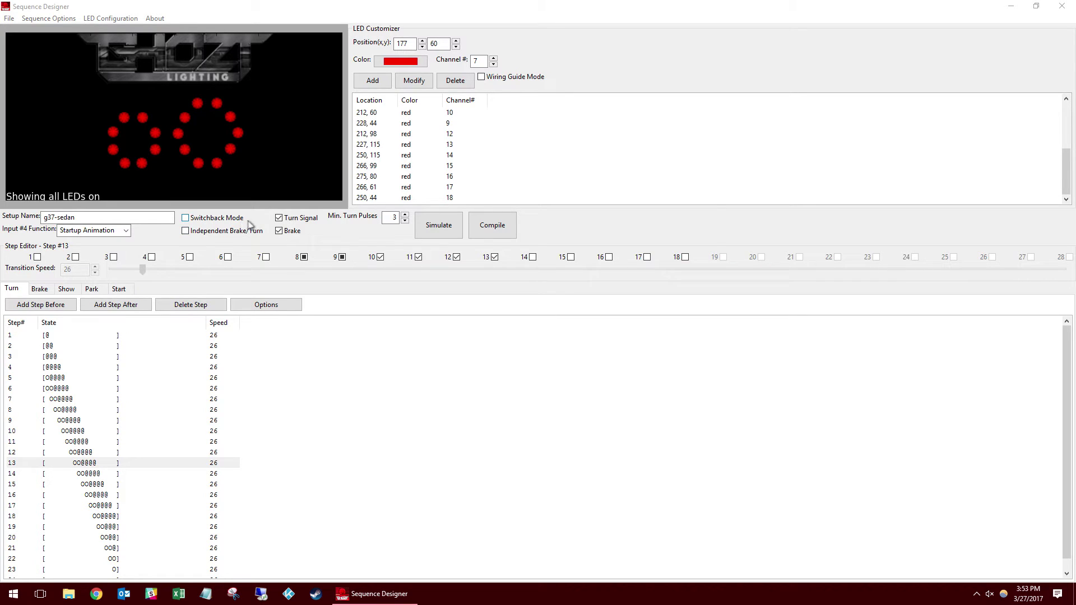
pyautogui.click(393, 217)
pyautogui.click(124, 232)
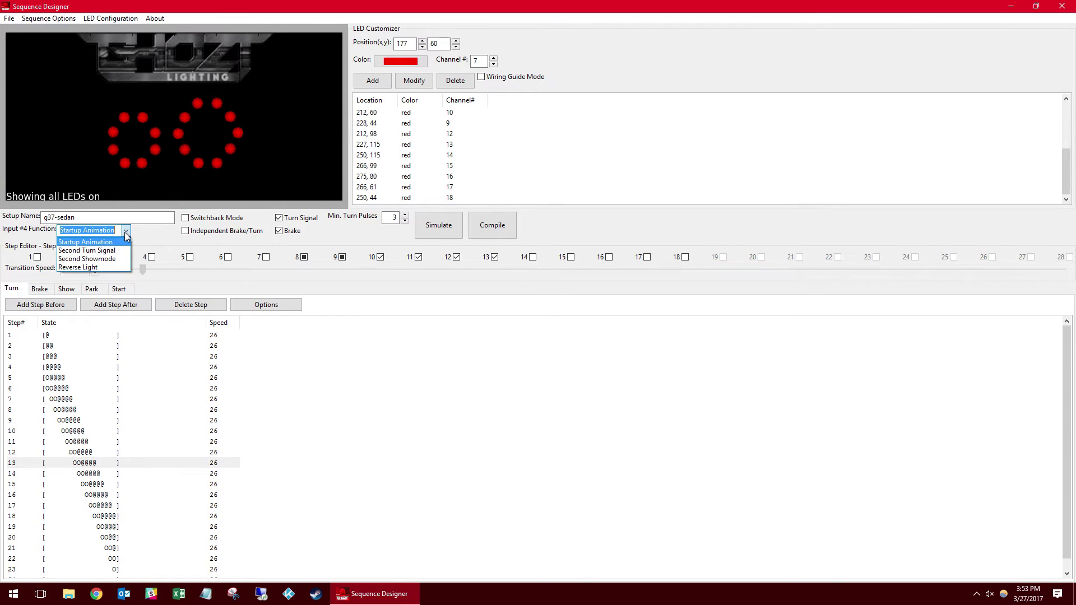
pyautogui.click(107, 259)
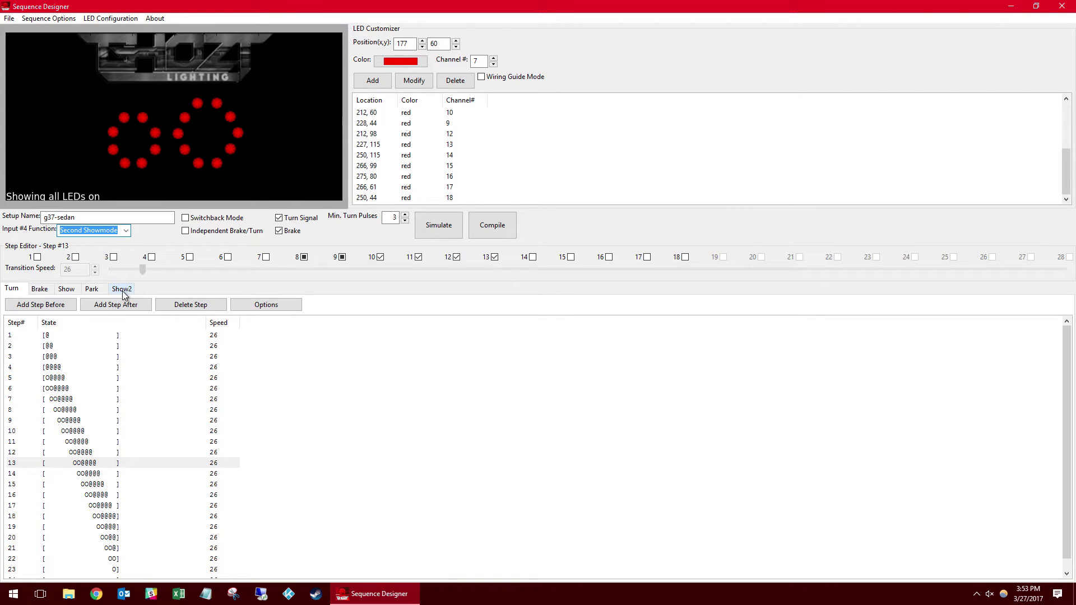
pyautogui.click(126, 231)
pyautogui.click(113, 242)
# Check the Brake sequence's single step, then move through the Show steps to step 14.
pyautogui.click(41, 289)
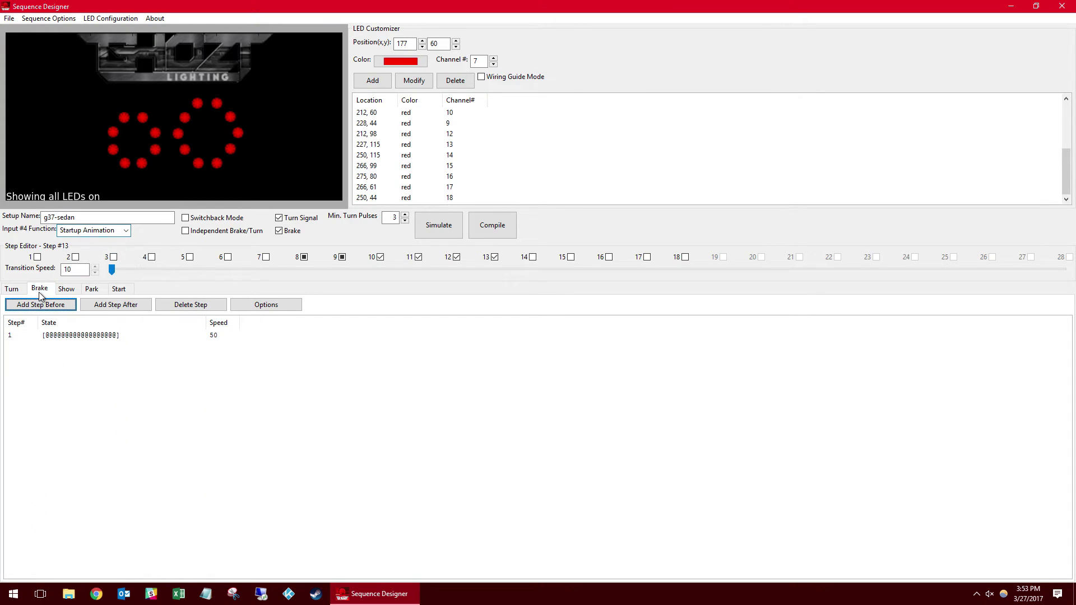
pyautogui.click(55, 335)
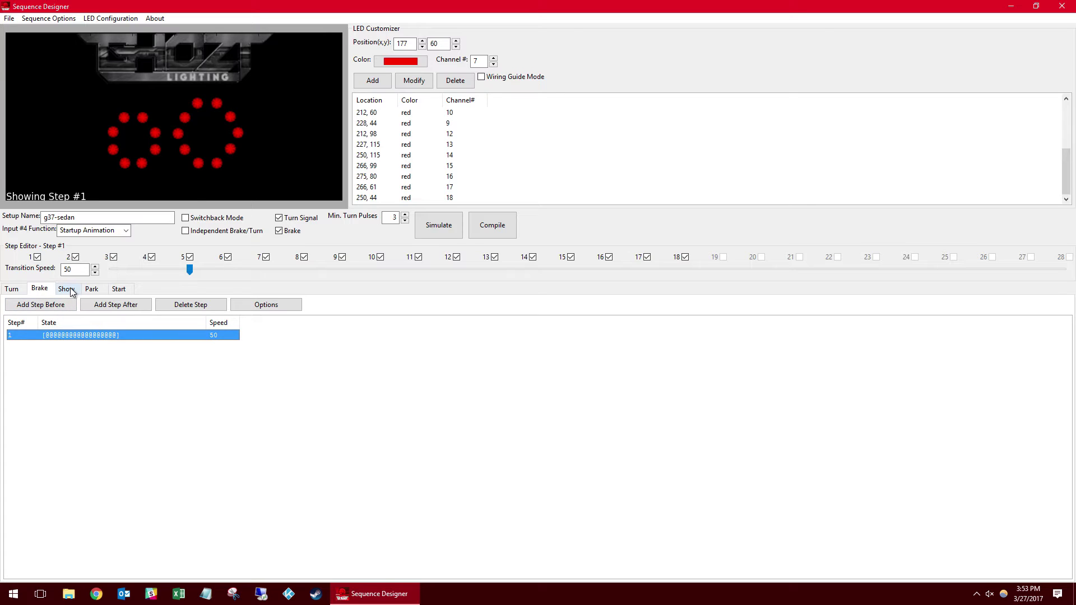
pyautogui.click(66, 289)
pyautogui.click(74, 335)
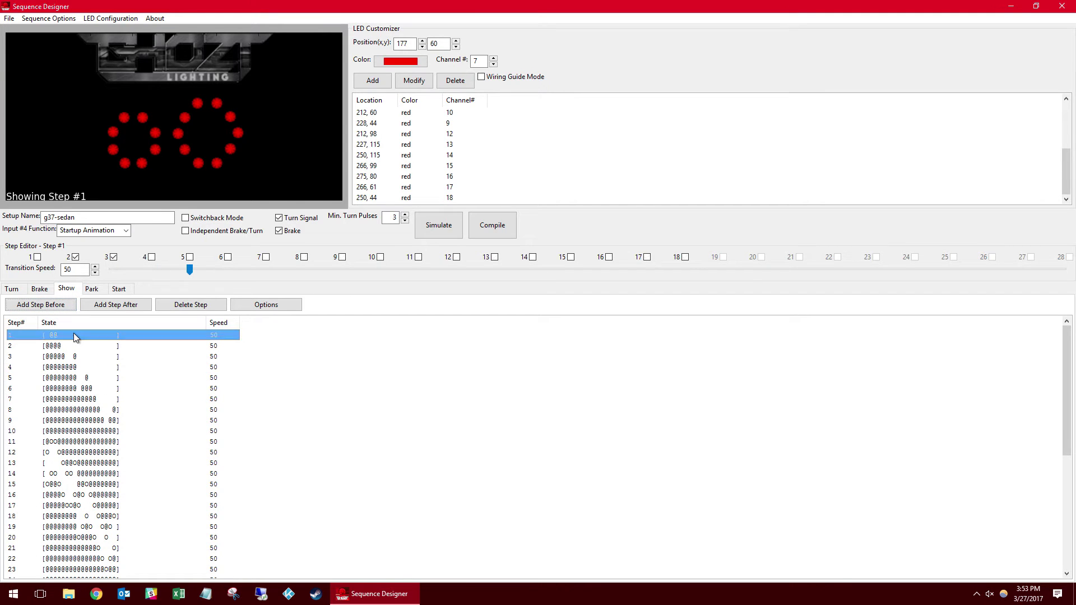
pyautogui.press('Down')
pyautogui.press('Down')
pyautogui.press('Down')
pyautogui.press('Down')
pyautogui.press('Down')
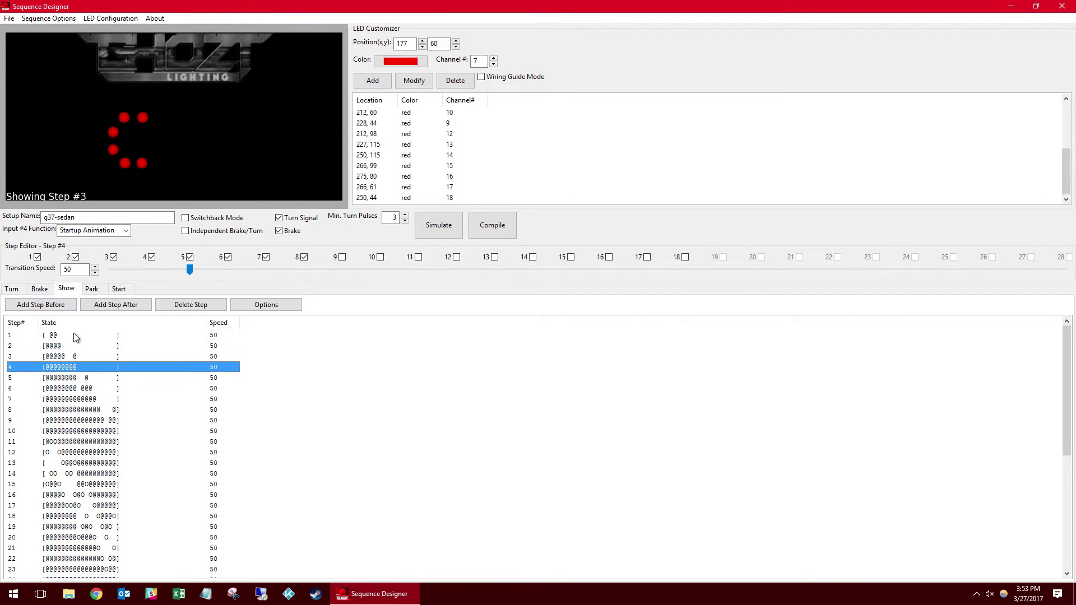
pyautogui.press('Down')
pyautogui.press('Down')
pyautogui.press('Down')
pyautogui.press('Down')
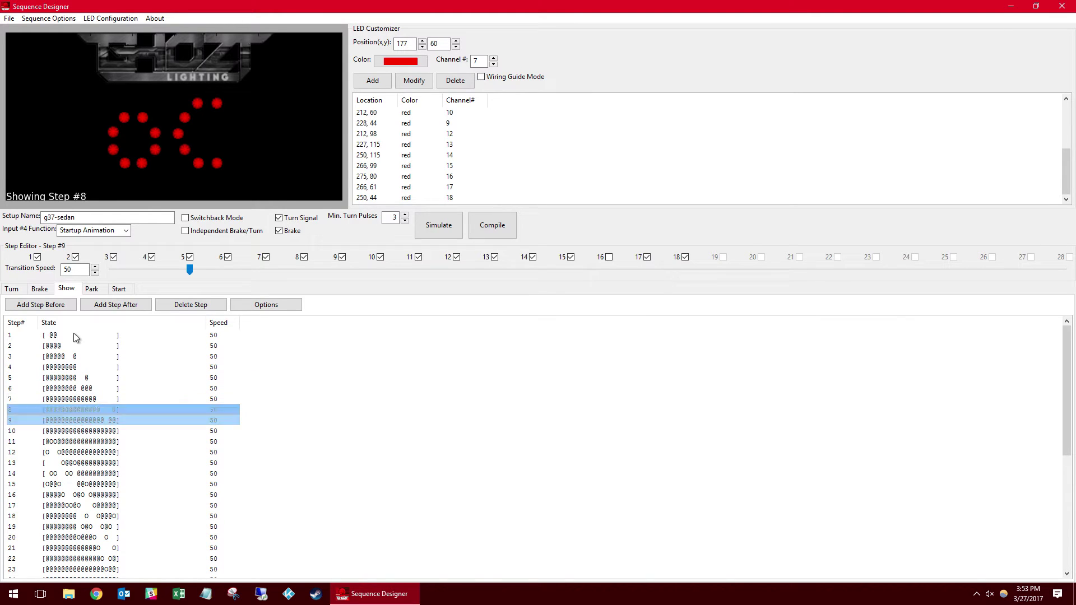
pyautogui.press('Down')
pyautogui.press('Down')
pyautogui.press('Down')
pyautogui.press('Down')
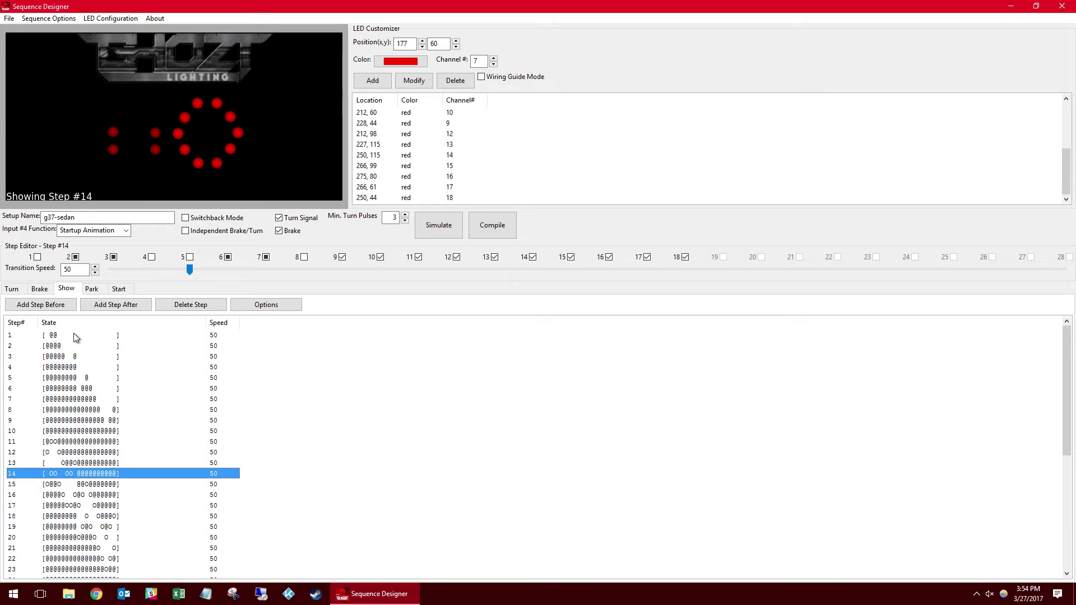
# In Show step 14, switch LEDs 6–10 off and dim LEDs 11–13.
pyautogui.click(228, 258)
pyautogui.click(228, 257)
pyautogui.click(265, 257)
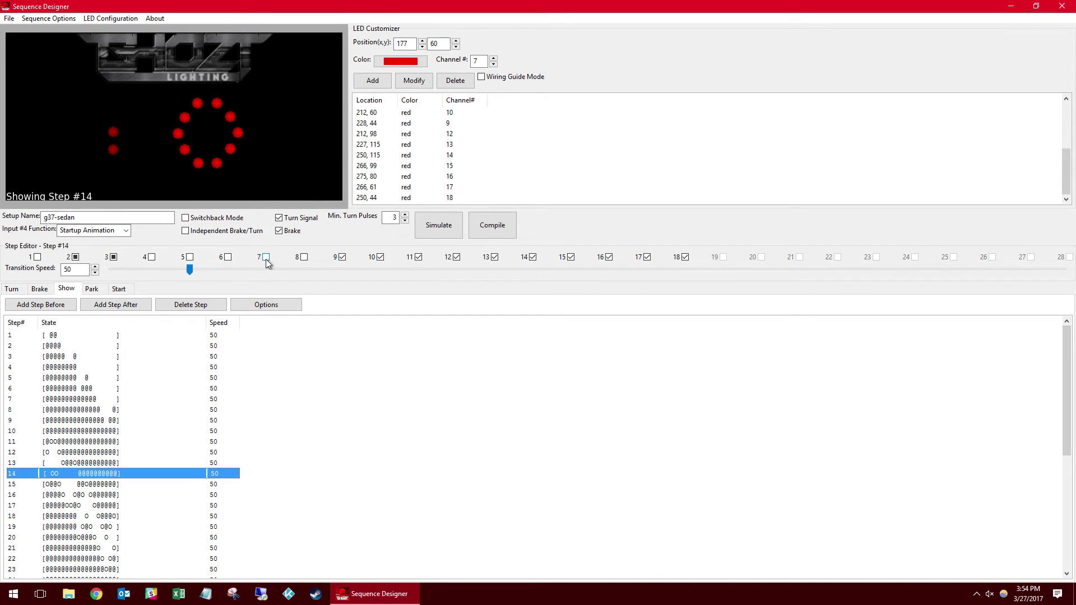
pyautogui.click(304, 258)
pyautogui.click(304, 257)
pyautogui.click(342, 257)
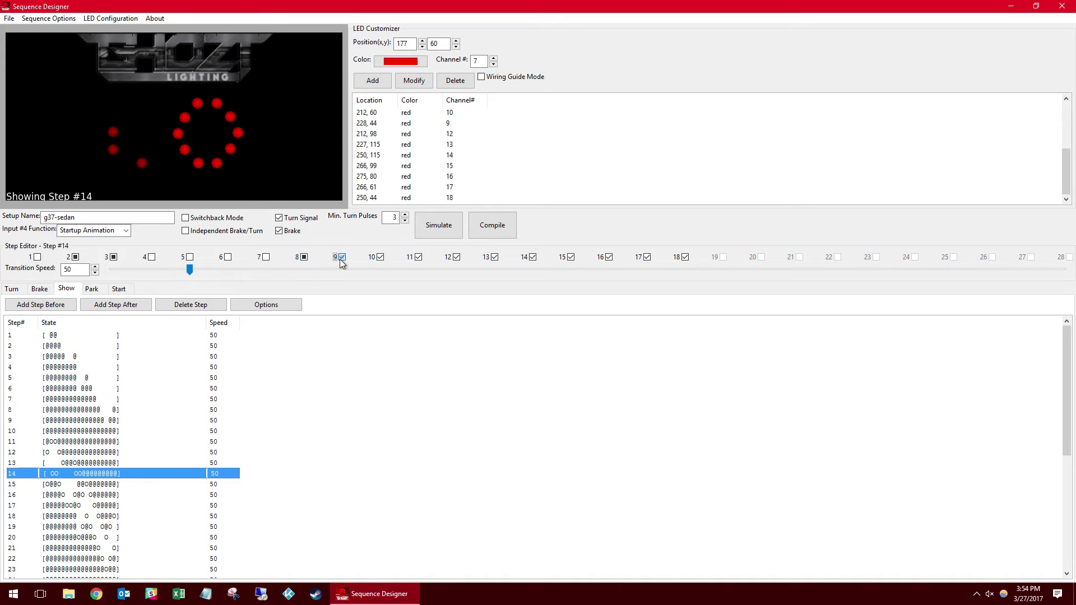
pyautogui.click(381, 258)
pyautogui.click(419, 258)
pyautogui.click(458, 258)
pyautogui.click(494, 258)
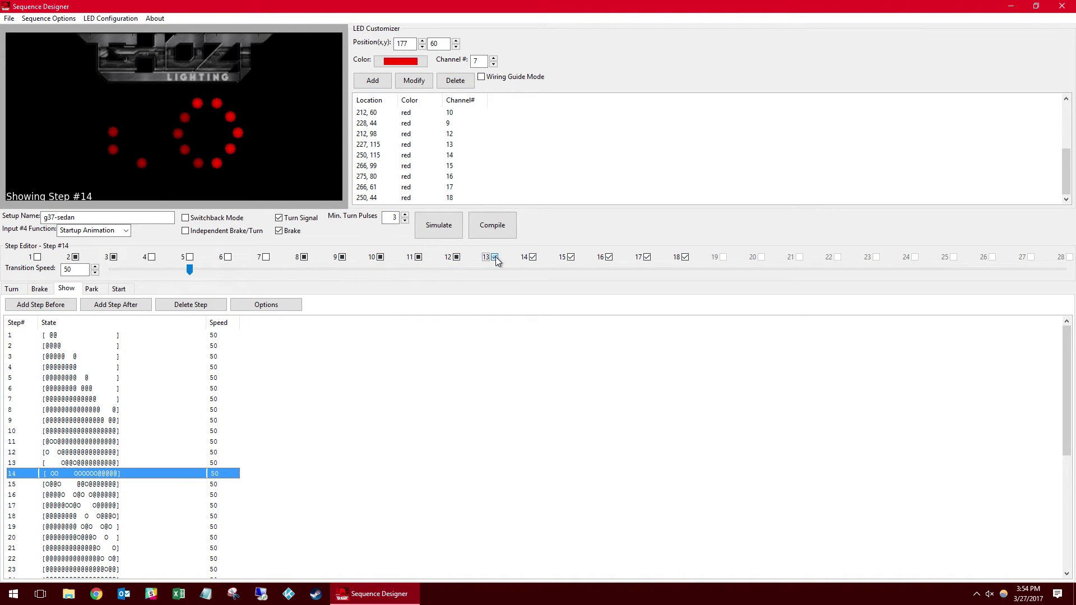
pyautogui.click(304, 259)
pyautogui.click(342, 258)
pyautogui.click(380, 258)
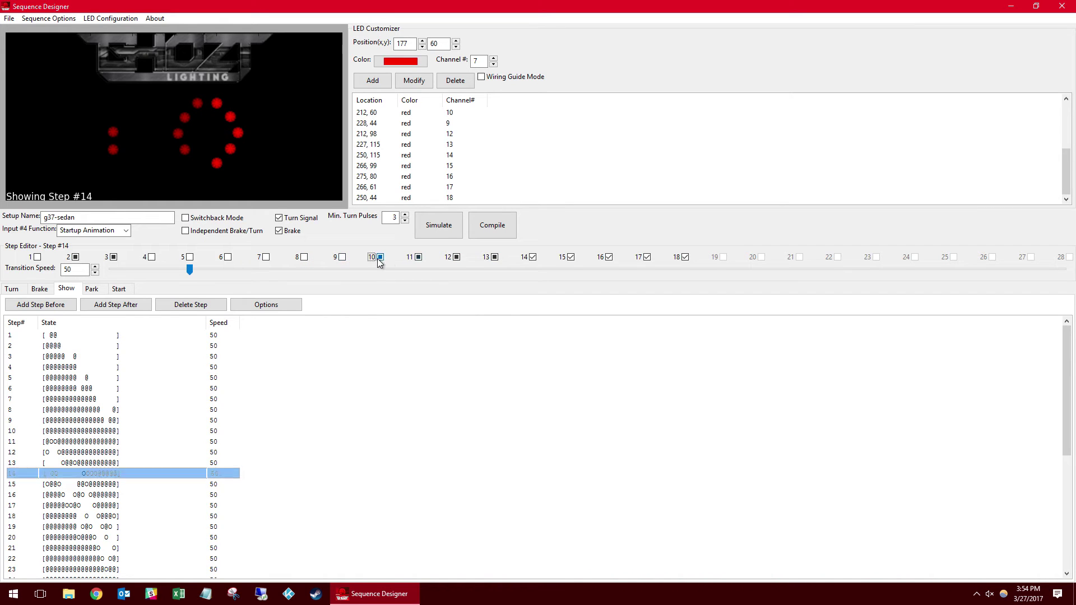
# Preview the surrounding Show steps 11–19 and return to step 16.
pyautogui.click(94, 475)
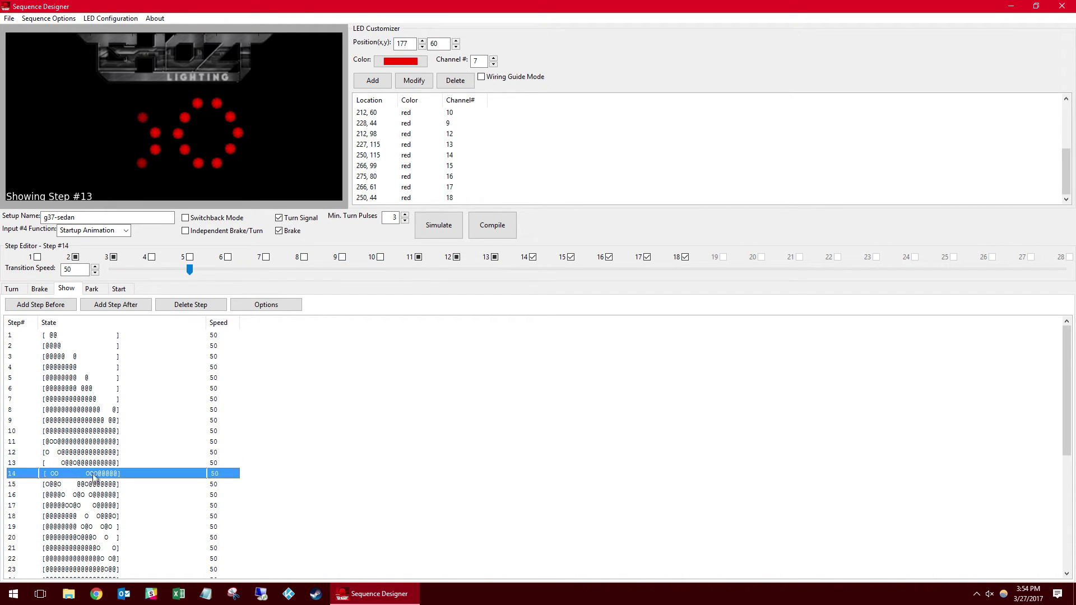
pyautogui.moveTo(94, 475); pyautogui.dragTo(99, 446)
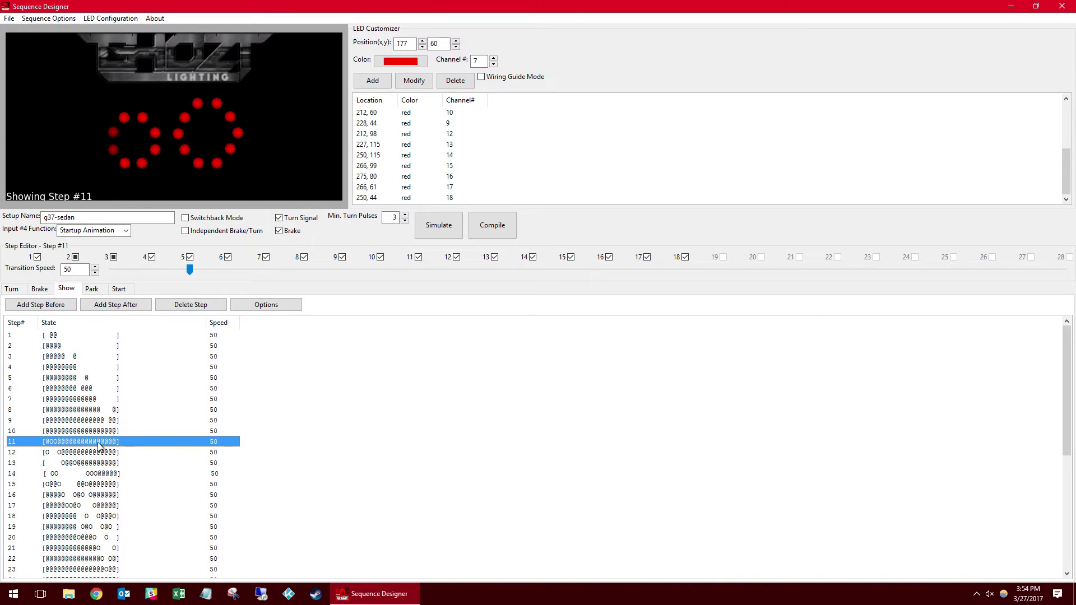
pyautogui.press('Down')
pyautogui.press('Down')
pyautogui.press('Down')
pyautogui.press('Down')
pyautogui.press('Down')
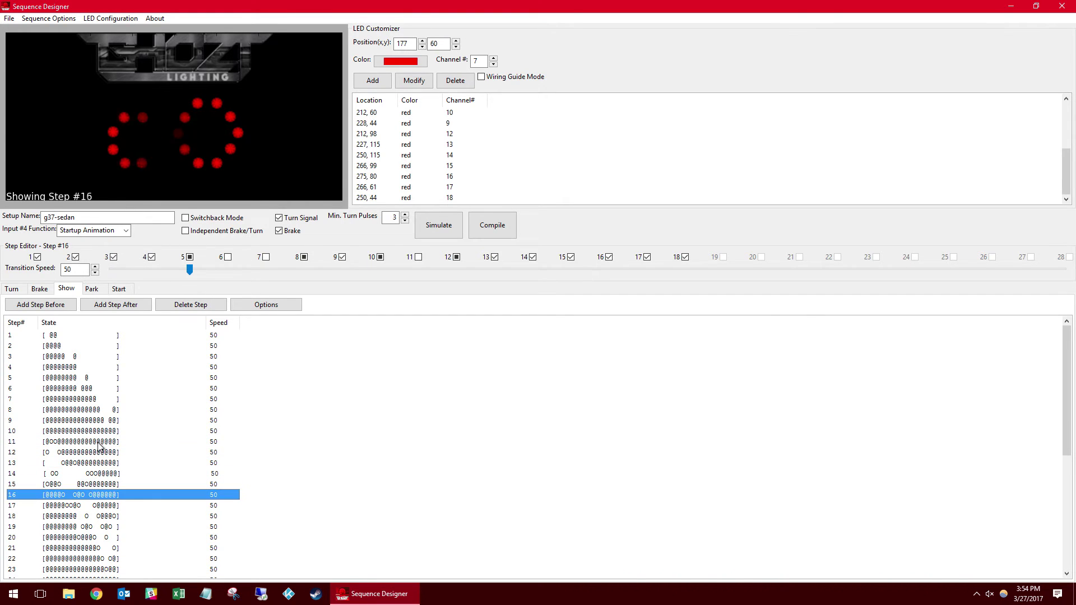
pyautogui.press('Down')
pyautogui.press('Down')
pyautogui.press('Down')
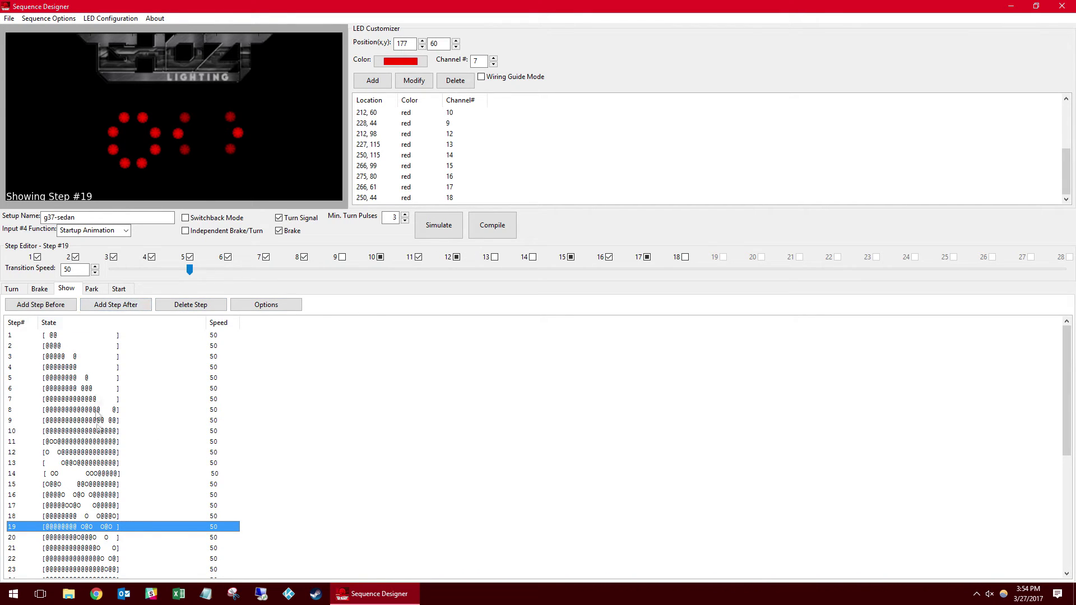
pyautogui.click(101, 497)
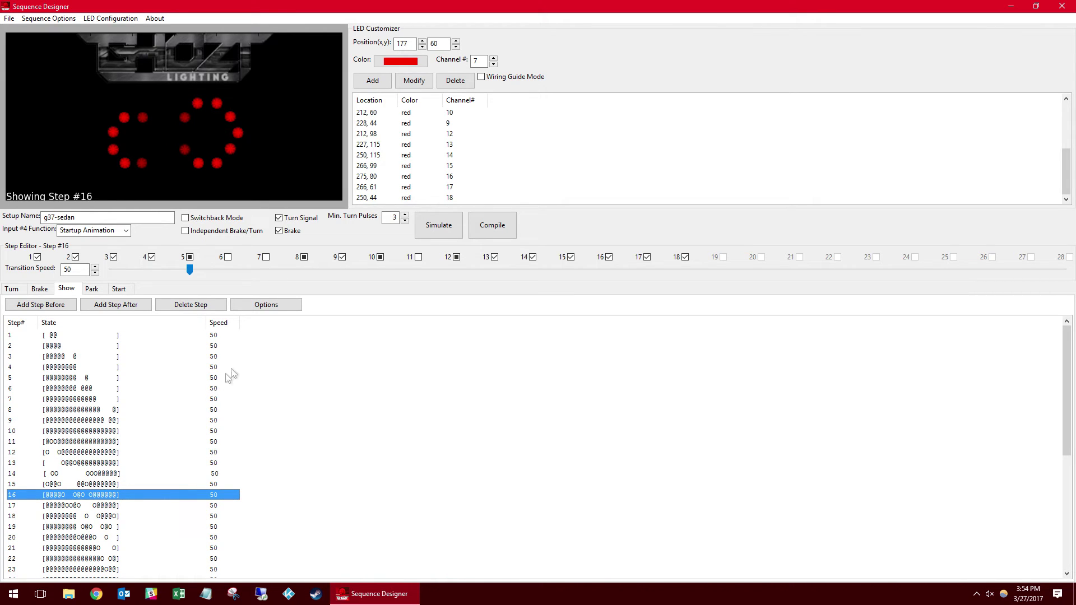
pyautogui.click(277, 307)
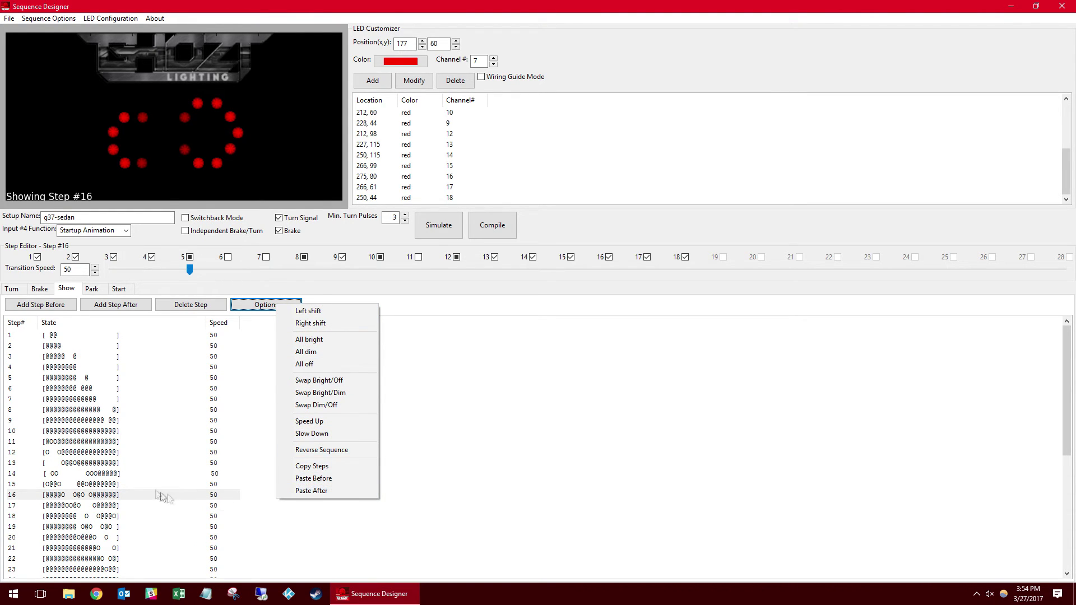
# Inspect step 19 of the Park sequence and start rendering a Park simulation video.
pyautogui.click(222, 336)
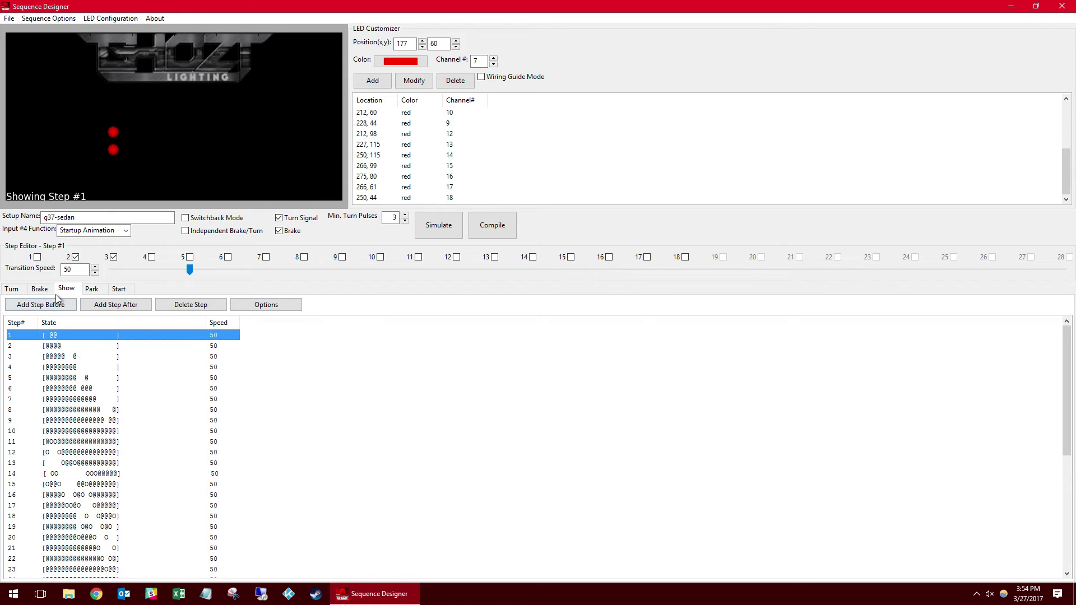
pyautogui.click(89, 290)
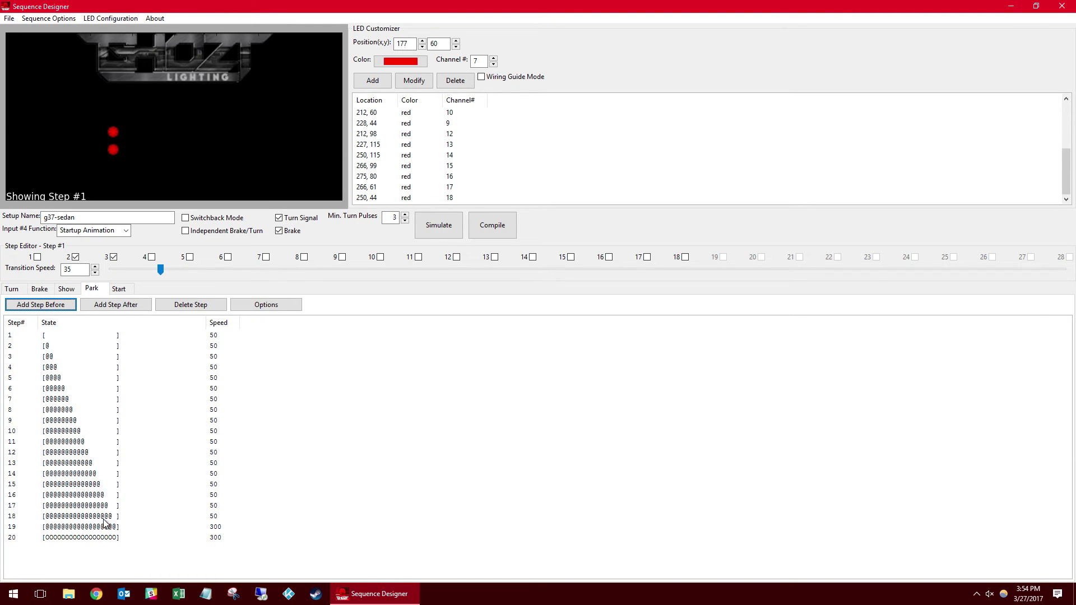
pyautogui.click(210, 529)
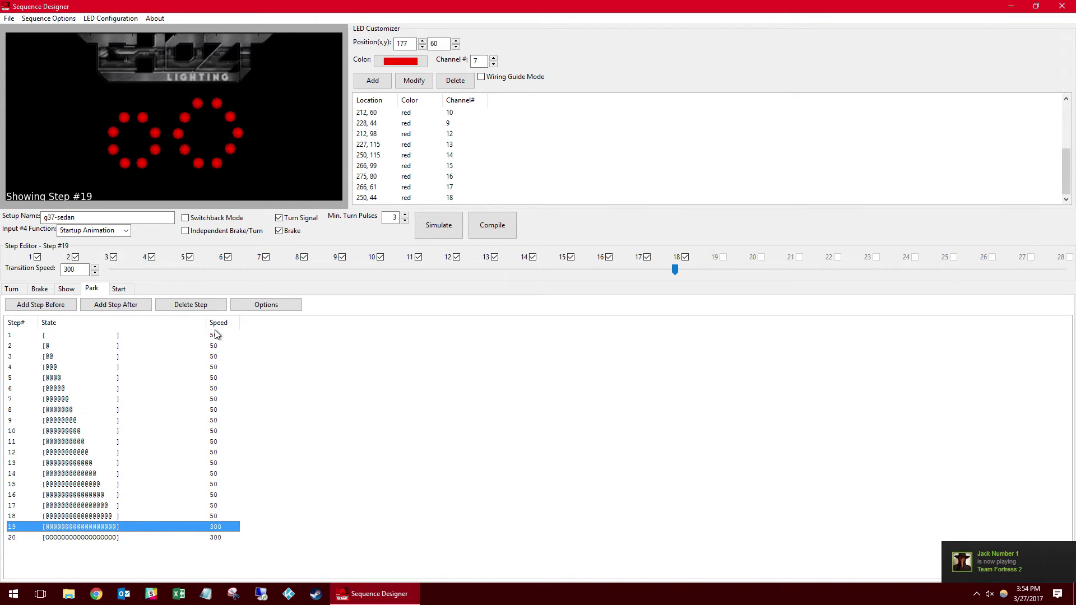
pyautogui.click(439, 231)
# Save the Park simulation as GhostLighting-g37-sedanPark.mp4, play it back, then close it.
pyautogui.click(559, 505)
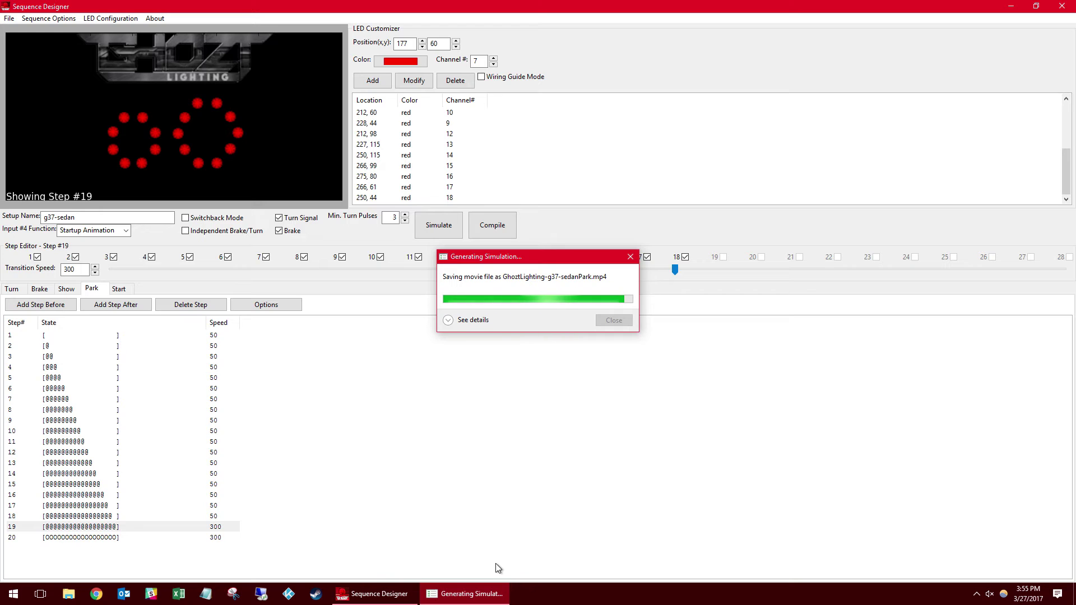
pyautogui.click(483, 597)
pyautogui.click(482, 598)
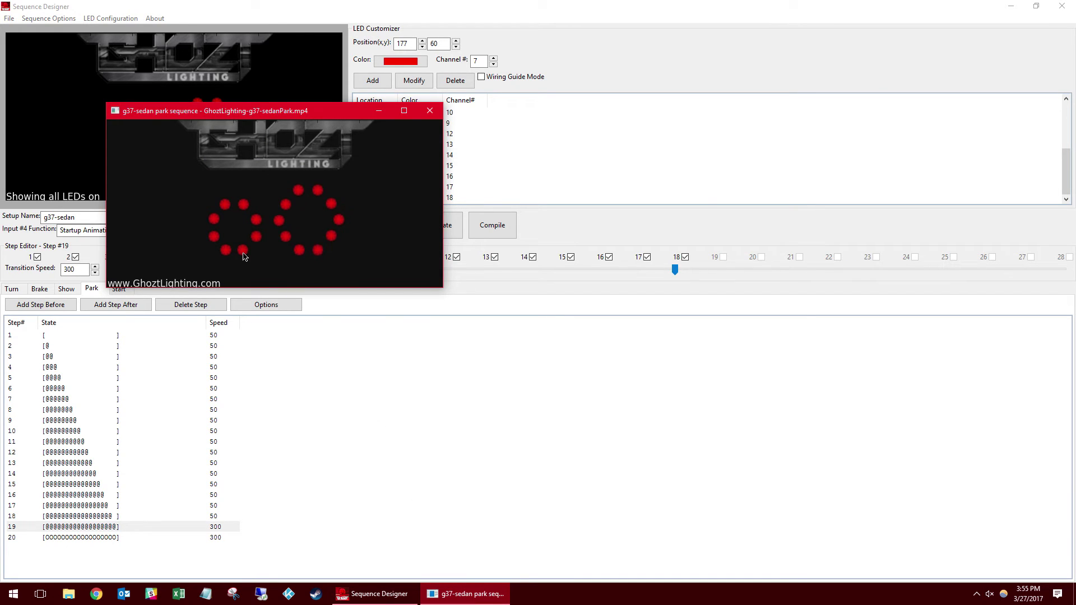
pyautogui.click(430, 110)
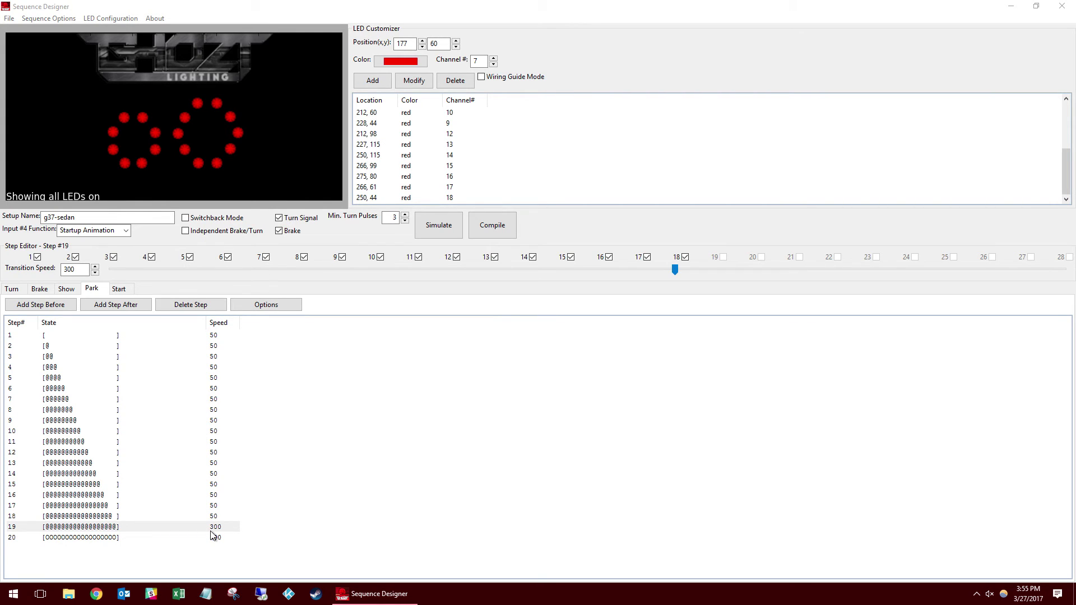
# Set Park step 19 to all dim and step 18 to all off.
pyautogui.rightClick(97, 530)
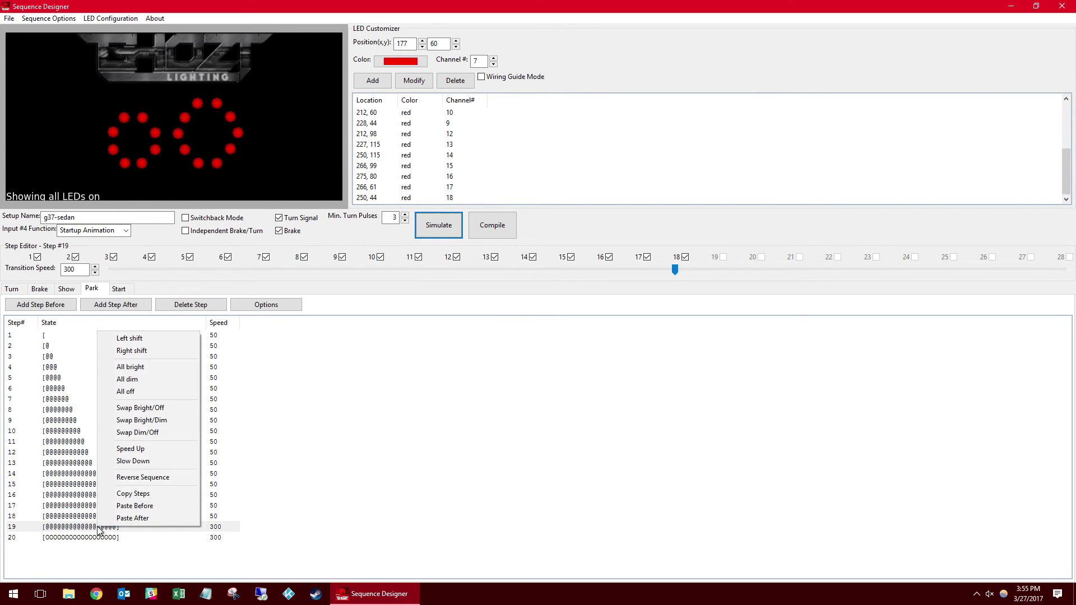
pyautogui.click(120, 383)
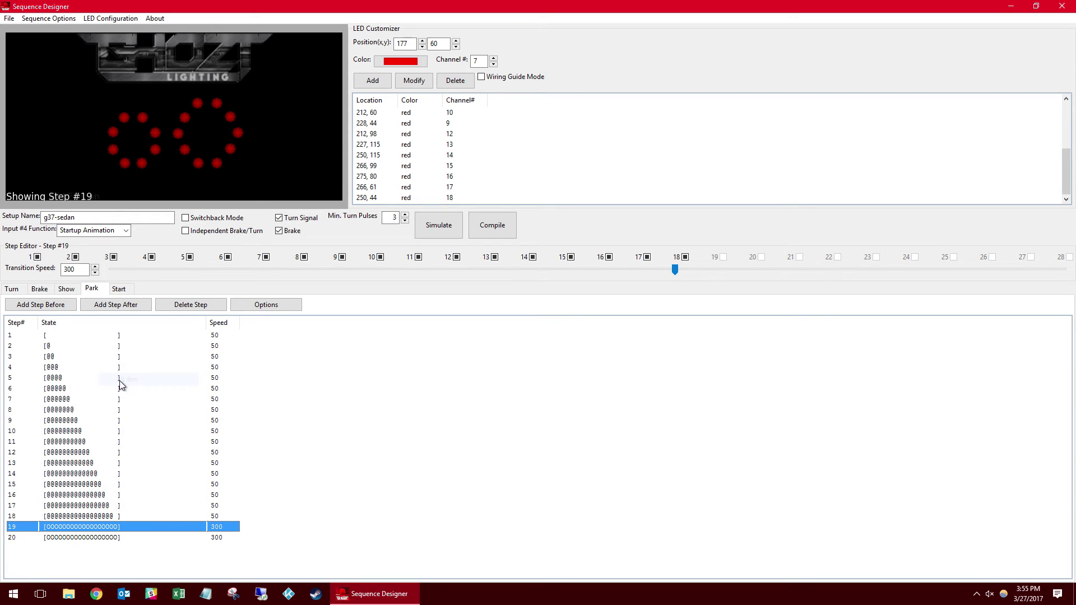
pyautogui.click(97, 516)
pyautogui.rightClick(97, 516)
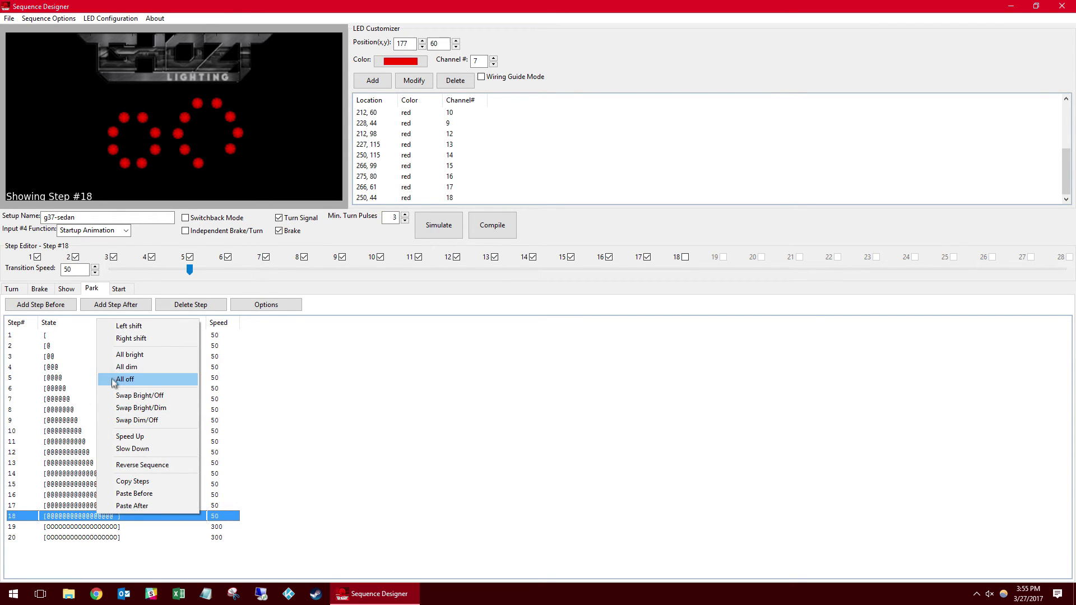
pyautogui.click(118, 380)
# Review Park steps 17–20, then make step 18 all bright minus its last lit LED.
pyautogui.click(94, 506)
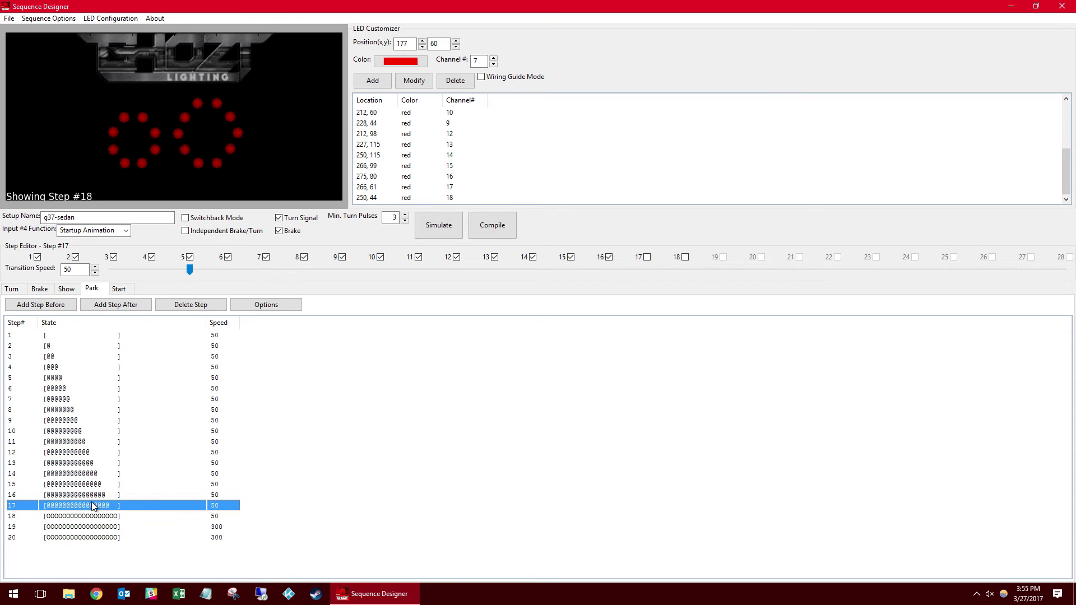
pyautogui.click(95, 517)
pyautogui.click(94, 527)
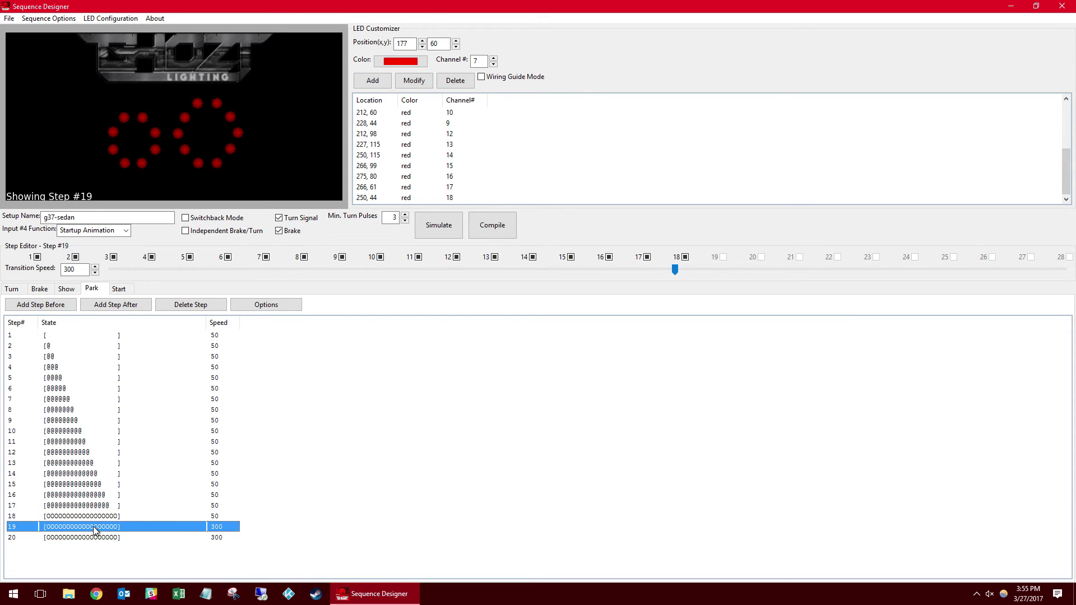
pyautogui.click(95, 538)
pyautogui.click(98, 527)
pyautogui.click(99, 516)
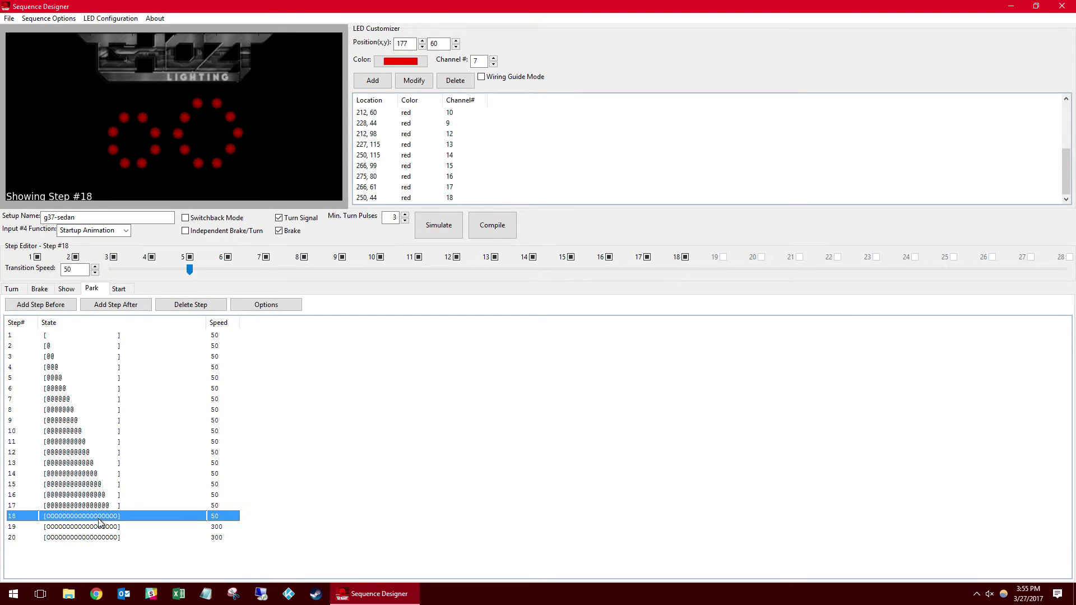
pyautogui.rightClick(99, 517)
pyautogui.click(118, 384)
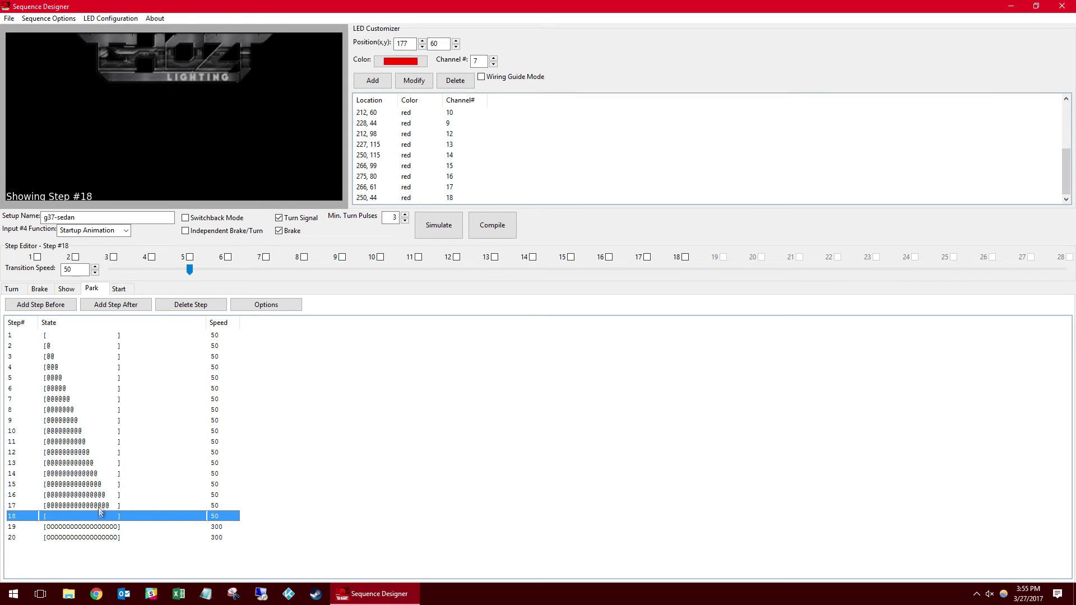
pyautogui.rightClick(100, 515)
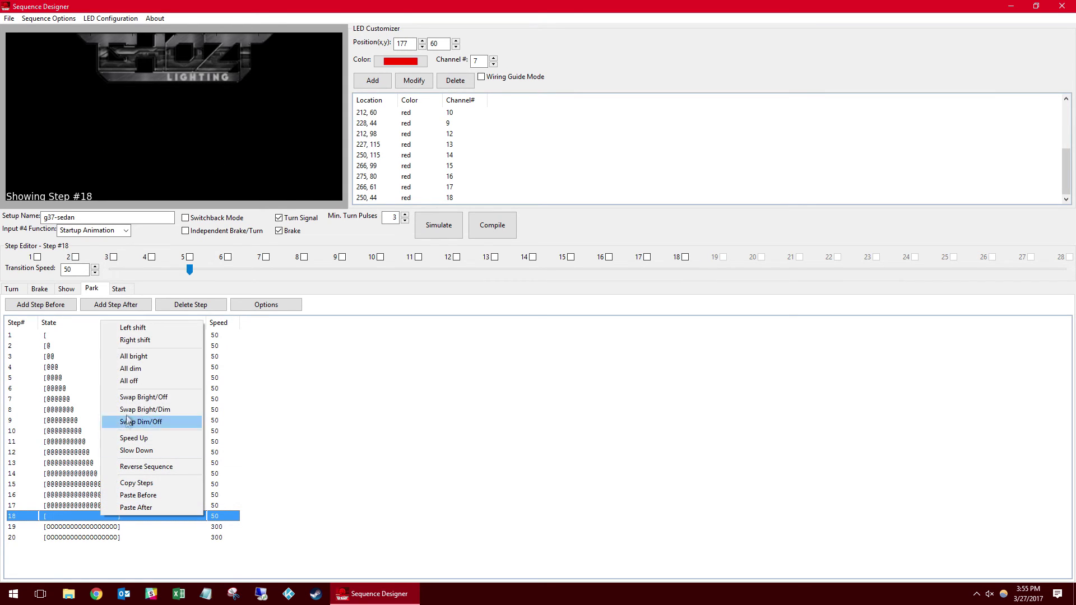
pyautogui.click(136, 361)
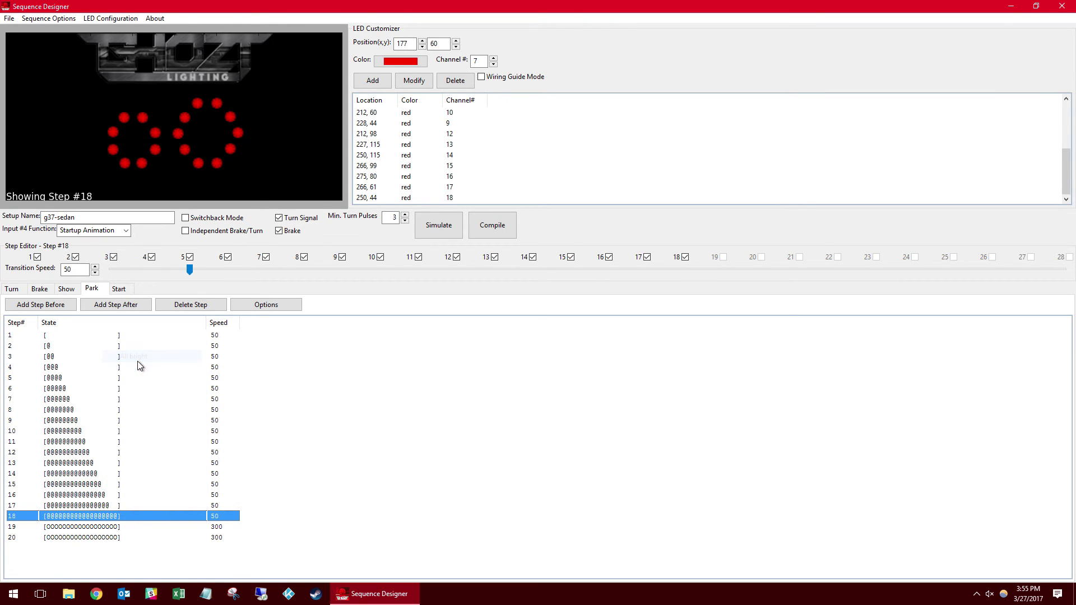
pyautogui.rightClick(107, 521)
pyautogui.click(151, 333)
# Light every LED in step 19 at full brightness, then reverse the whole Park sequence.
pyautogui.click(110, 528)
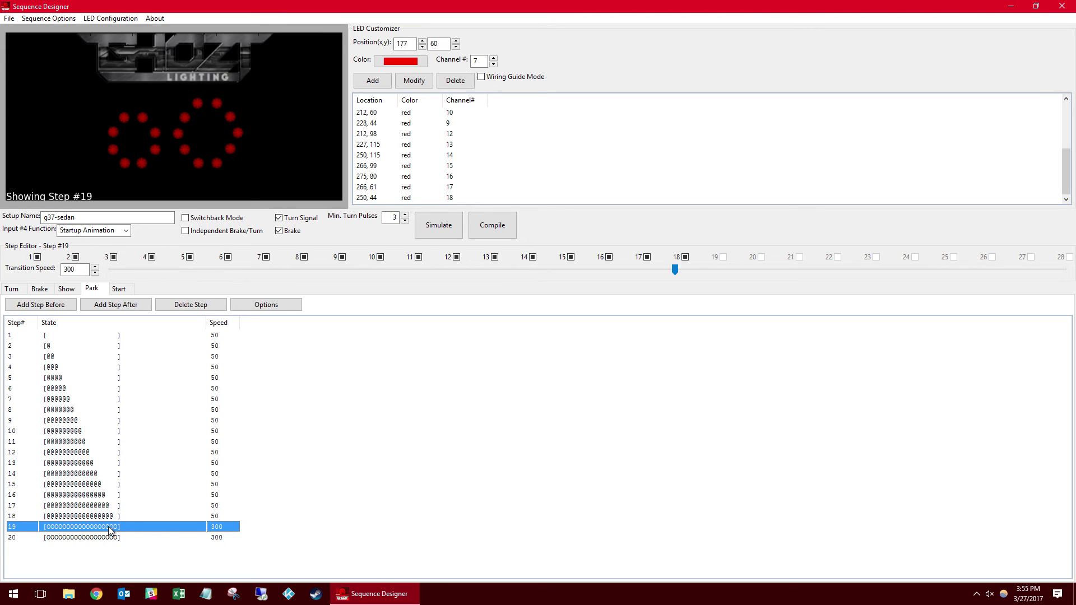
pyautogui.rightClick(110, 529)
pyautogui.click(134, 367)
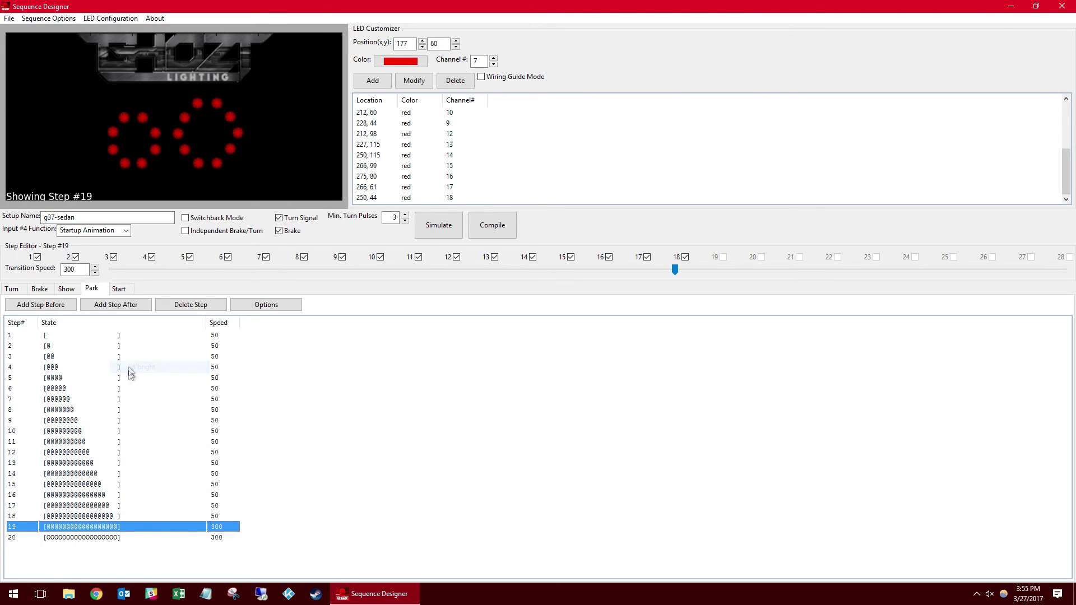
pyautogui.click(112, 506)
pyautogui.click(112, 495)
pyautogui.click(111, 507)
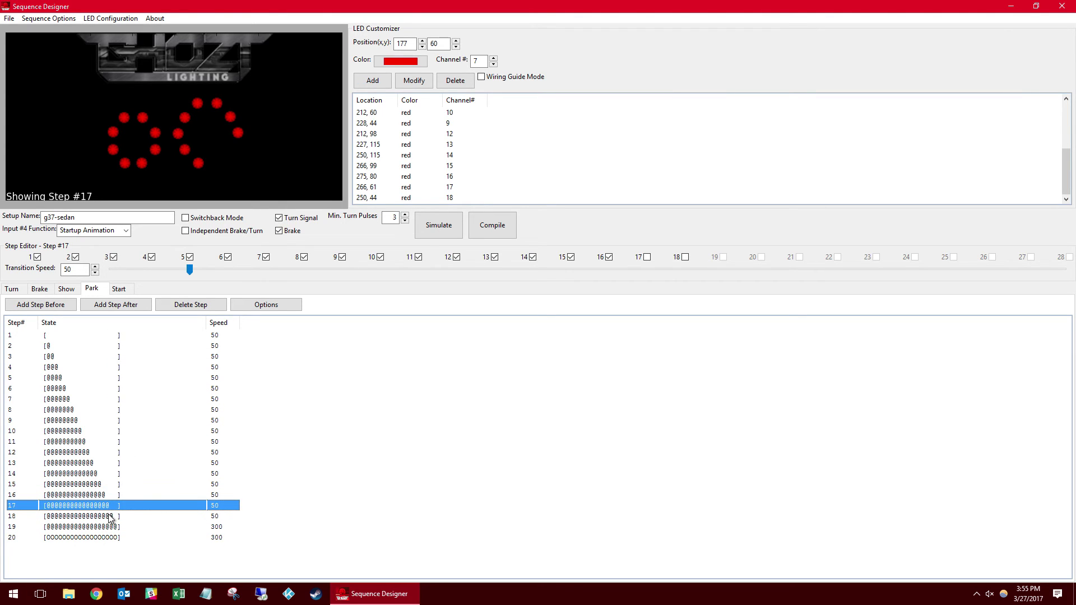
pyautogui.click(109, 516)
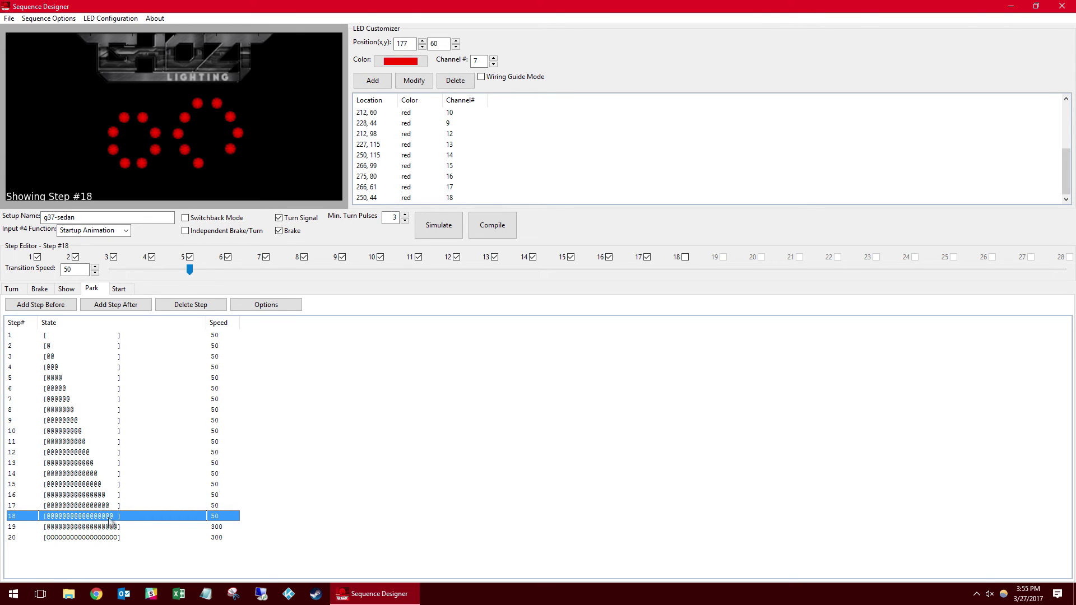
pyautogui.rightClick(110, 522)
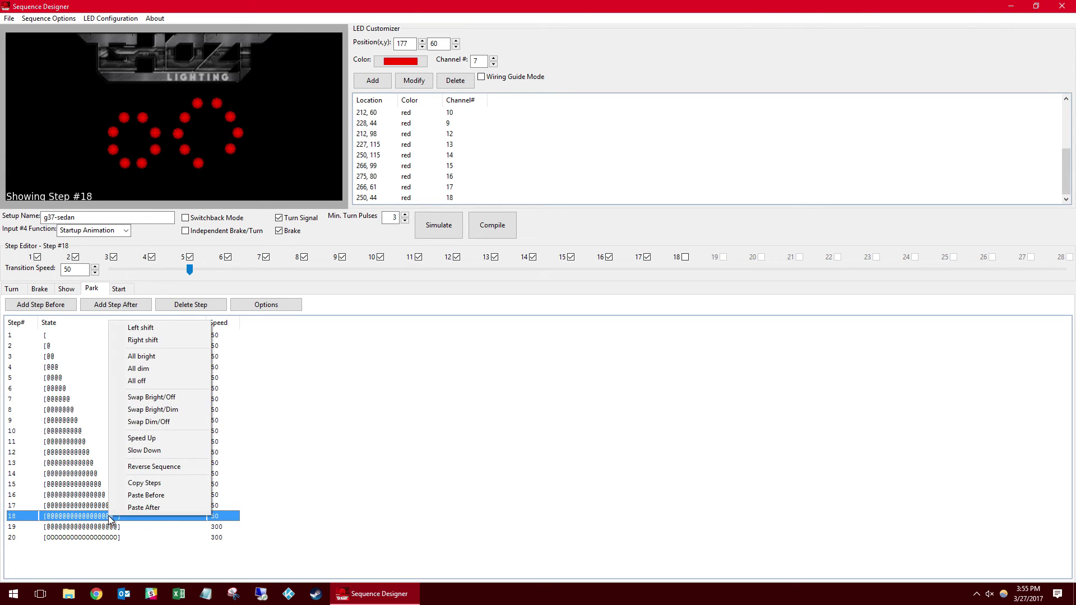
pyautogui.click(164, 467)
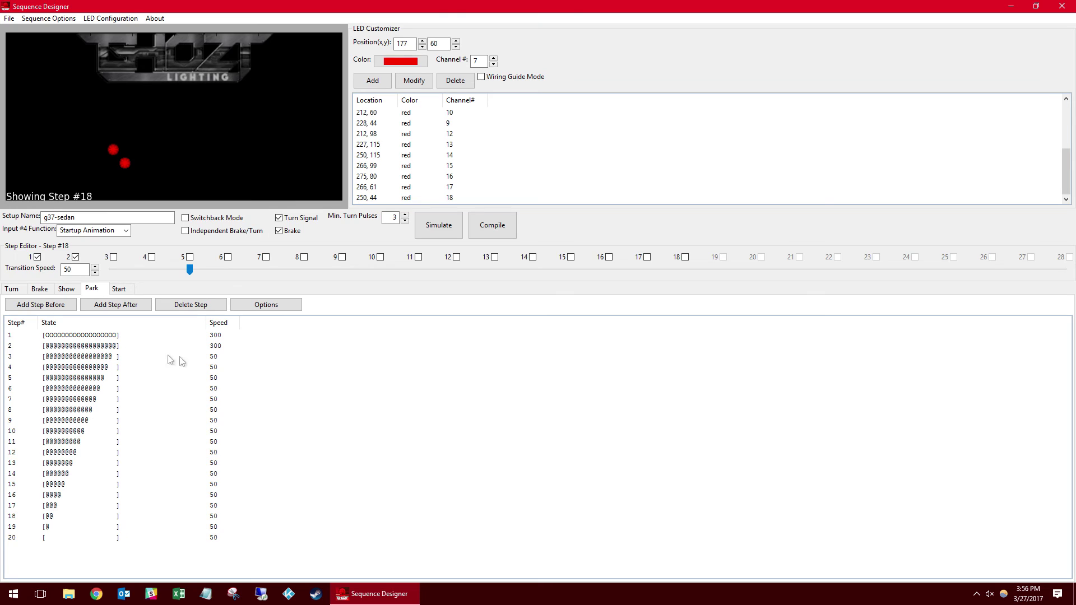
pyautogui.click(490, 233)
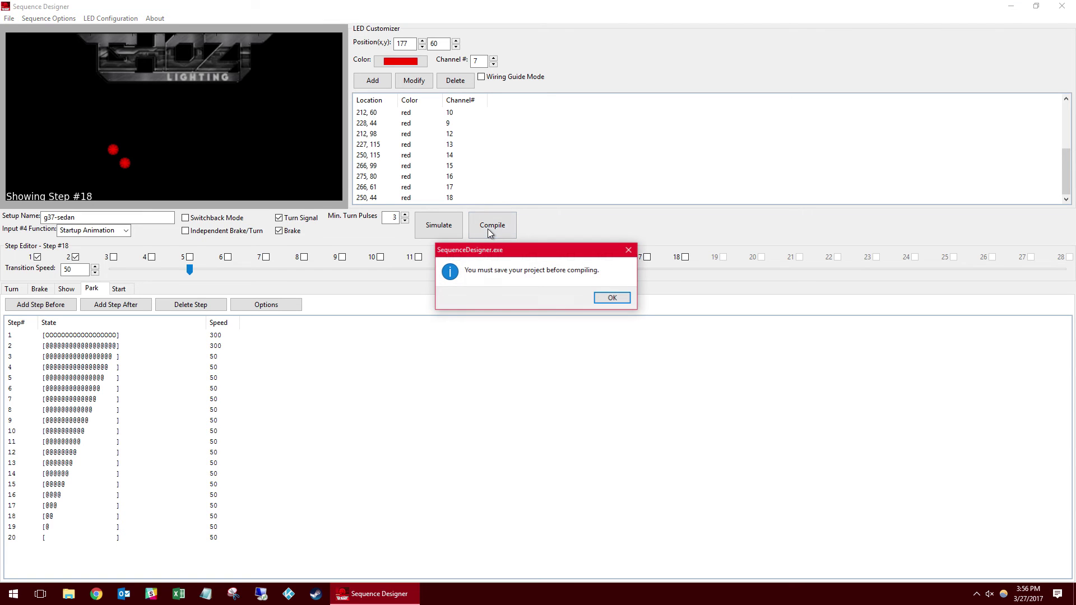
# Save the project as g37-sedan-messedup and compile hex file g37-sedan-messedup_v5 for version 5.0.
pyautogui.click(612, 298)
pyautogui.click(287, 465)
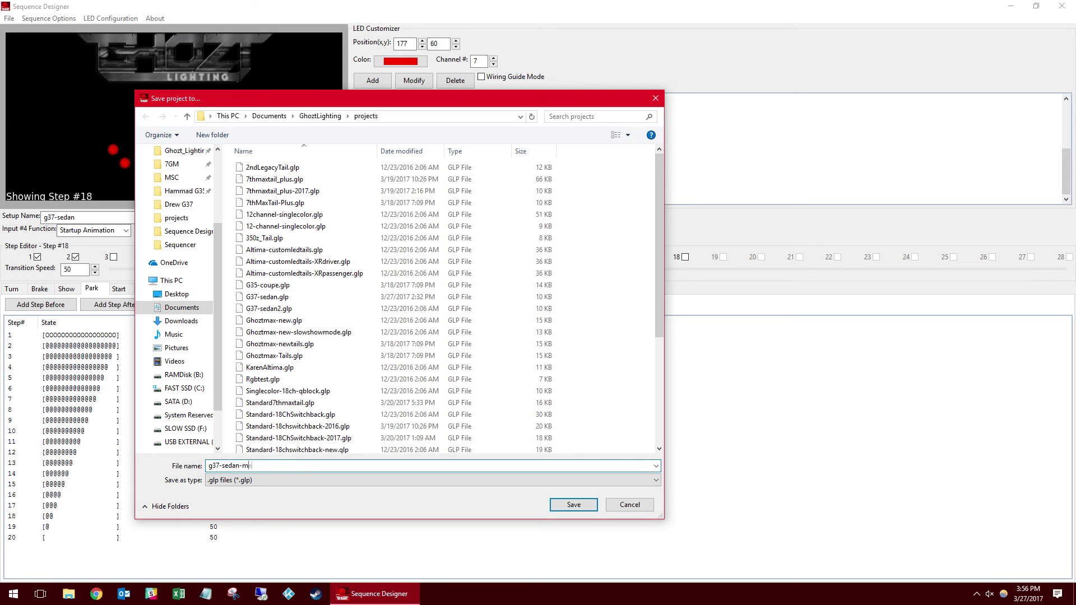
pyautogui.write('-messedup')
pyautogui.press('Return')
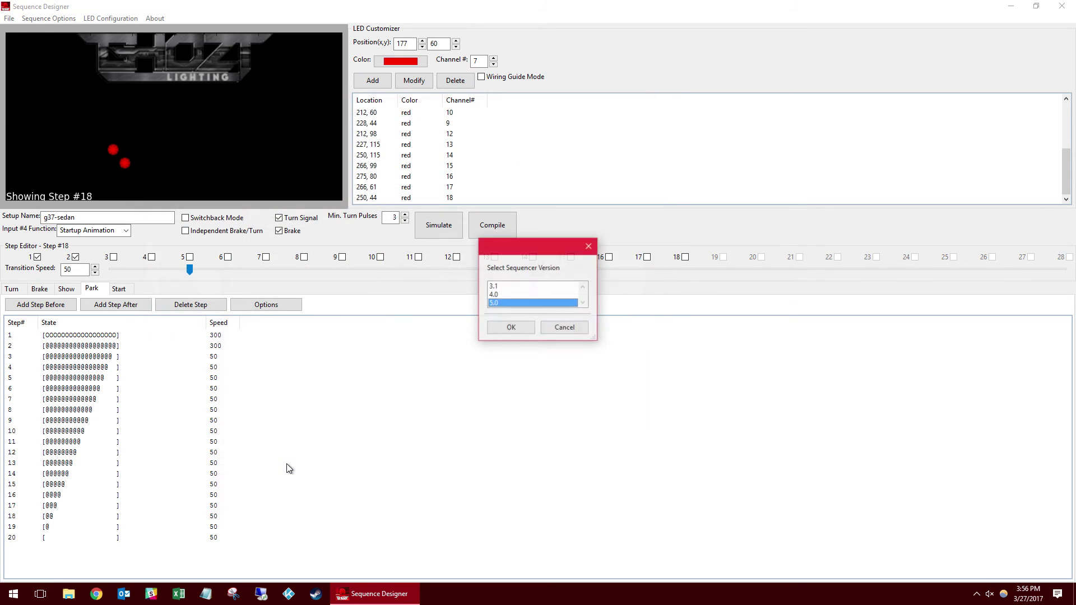
pyautogui.click(511, 328)
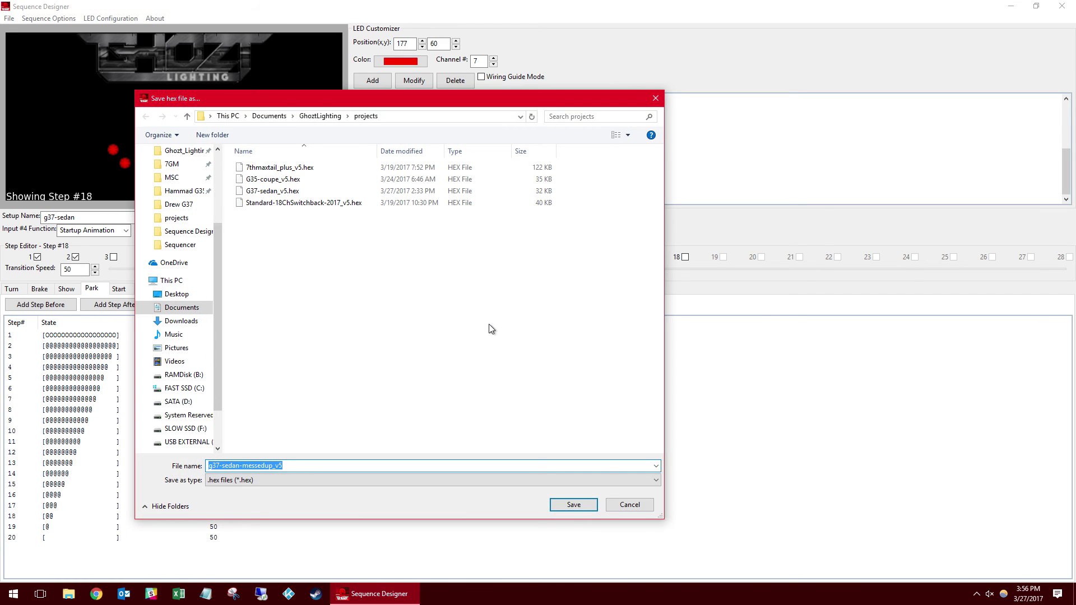
pyautogui.click(563, 506)
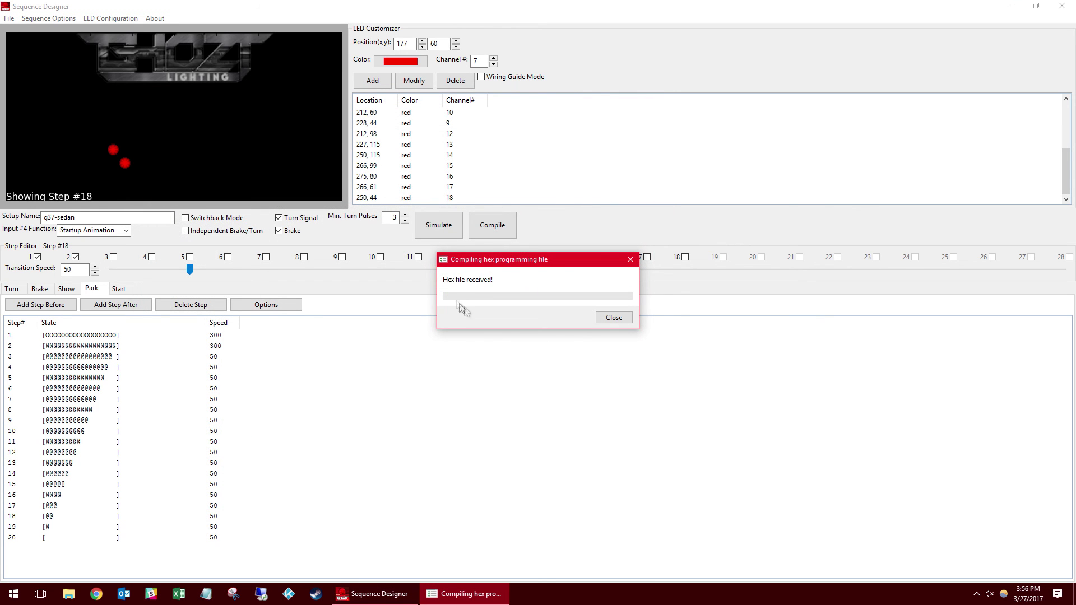
pyautogui.click(612, 318)
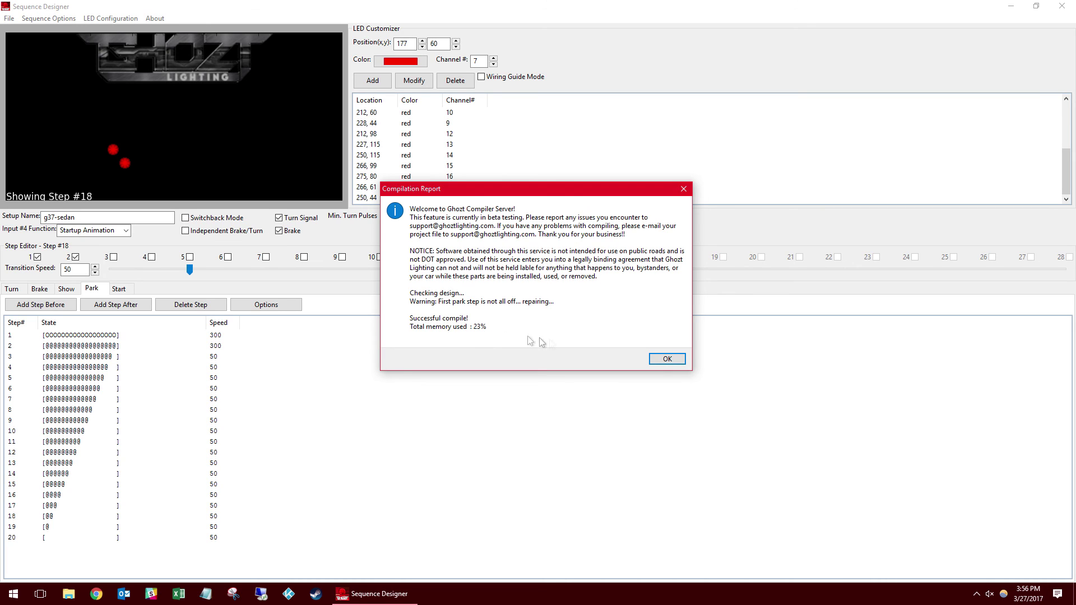
# Dismiss the compilation report showing 23% memory used.
pyautogui.click(660, 362)
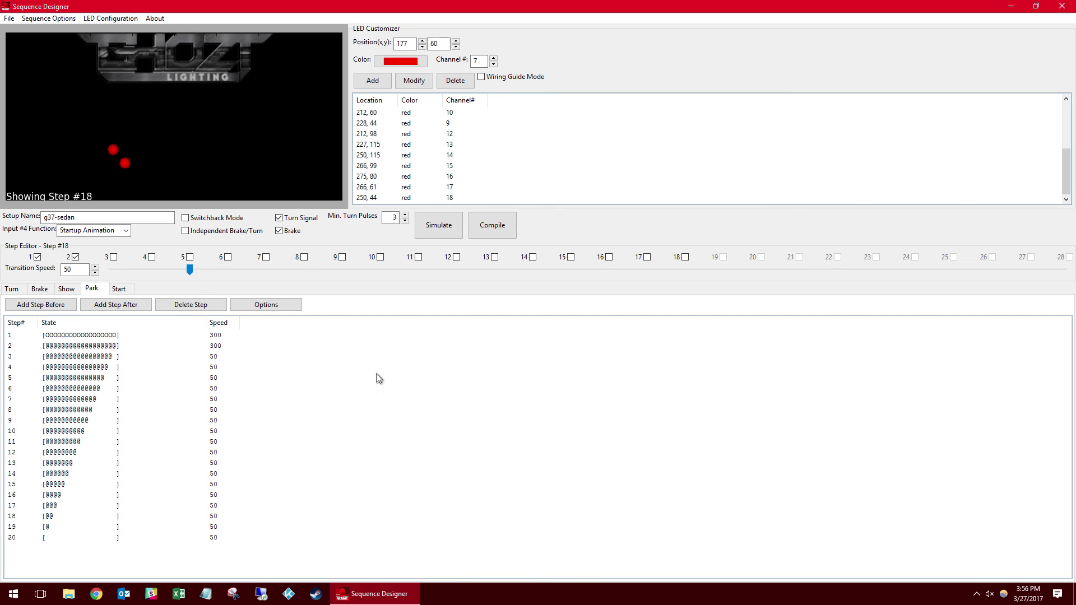